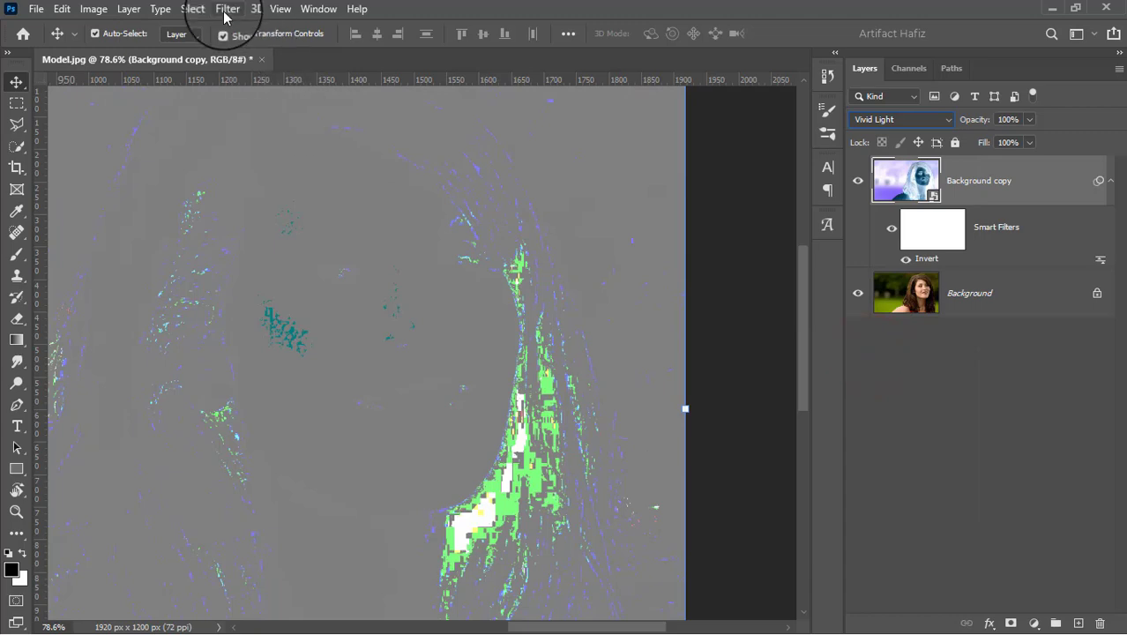
- Apply a High Pass filter with a radius of about 9.4 pixels to the Background copy layer
left_click(226, 11)
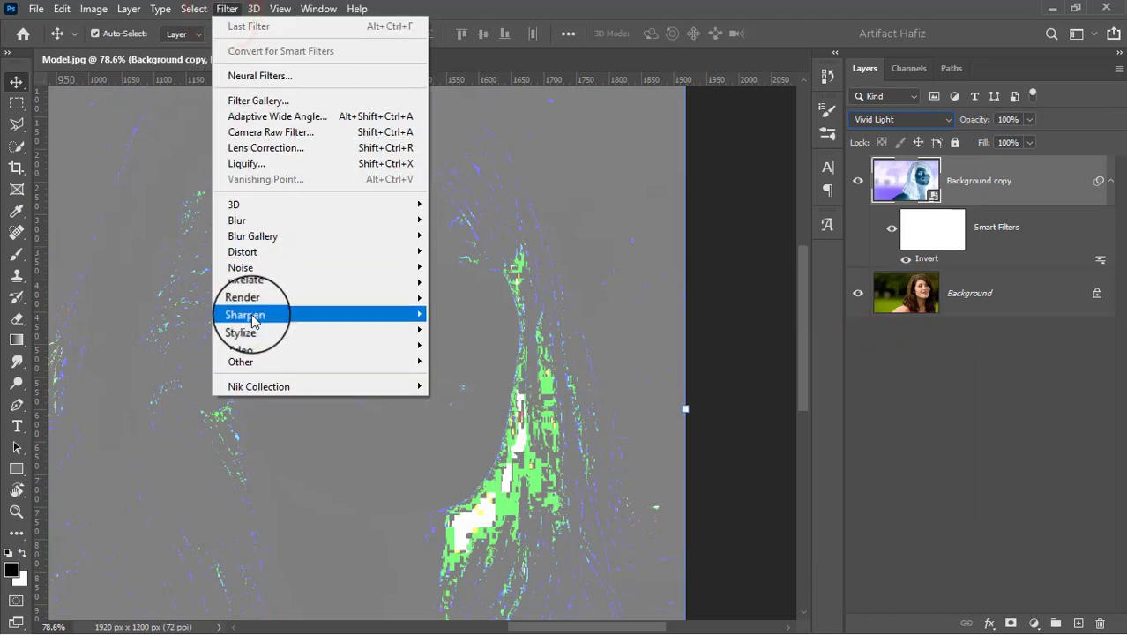
mouse_move(350, 363)
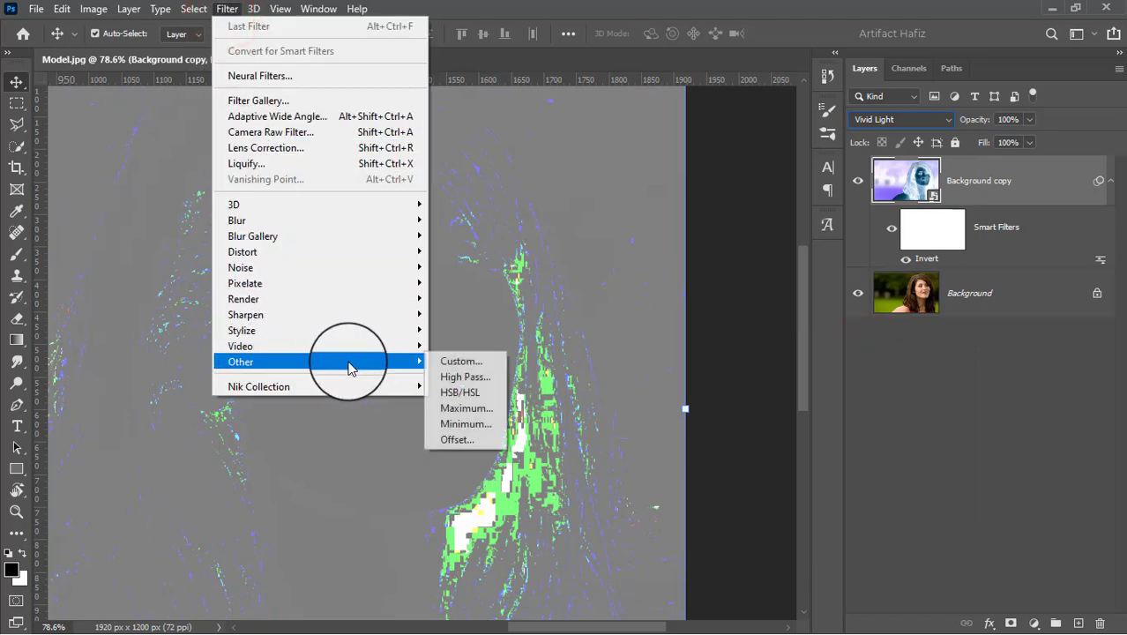
left_click(445, 378)
left_click_drag(498, 118, 711, 144)
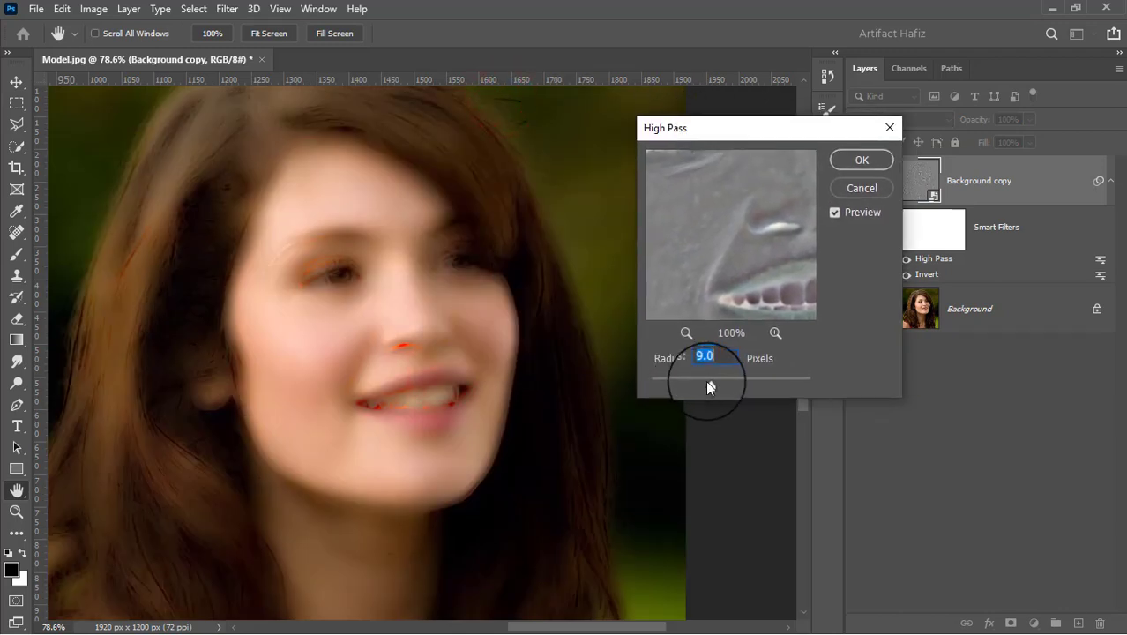
left_click_drag(705, 376, 713, 392)
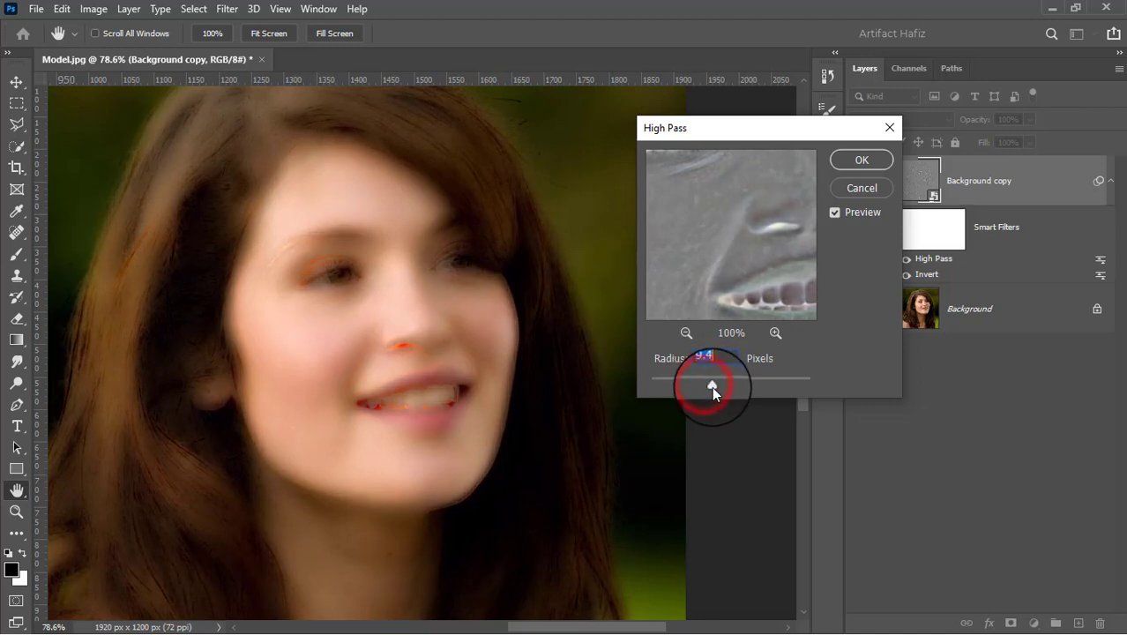
left_click(845, 160)
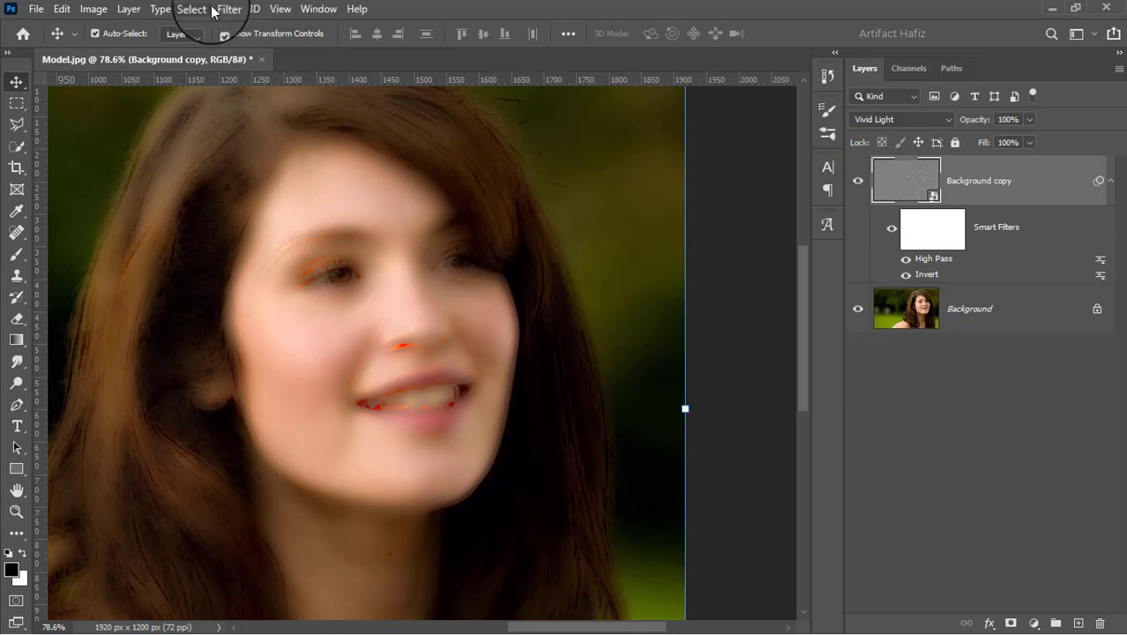
- Apply a 3.4-pixel Gaussian Blur to the Background copy layer and toggle the layer's visibility to compare the smoothing
left_click(220, 9)
mouse_move(335, 227)
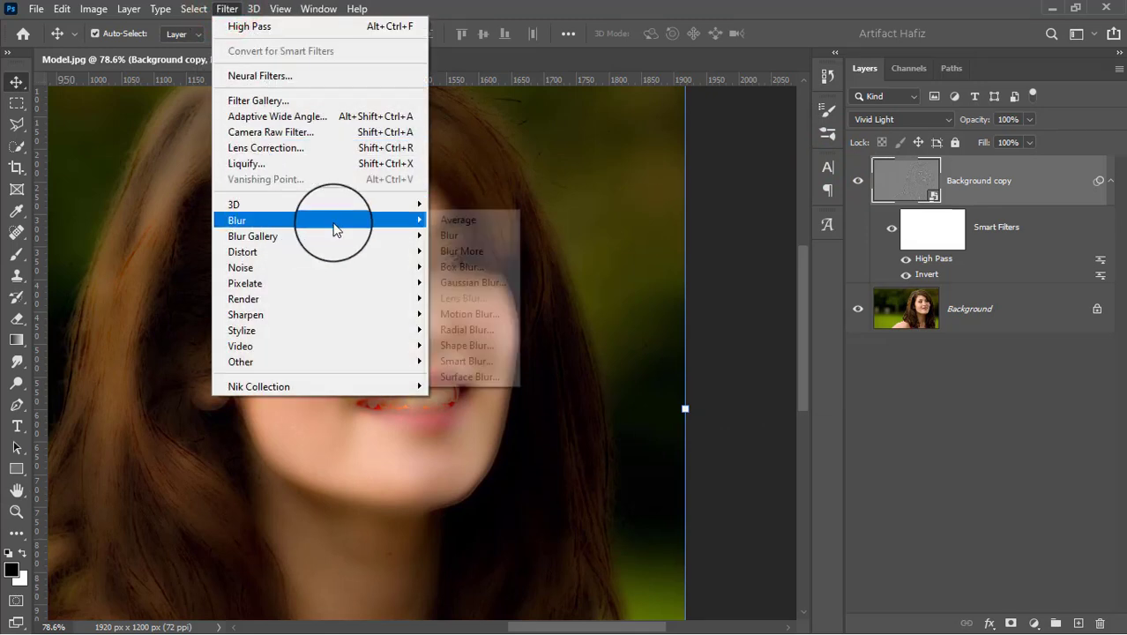
left_click(448, 284)
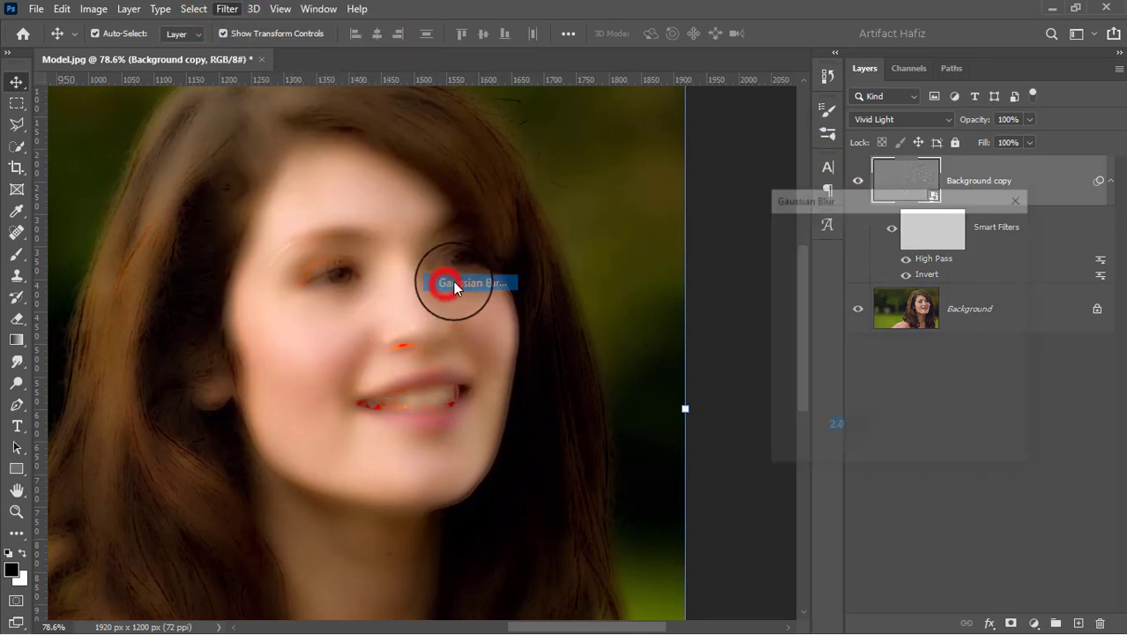
mouse_move(797, 455)
left_mouse_down()
mouse_move(787, 458)
mouse_move(810, 453)
left_mouse_up()
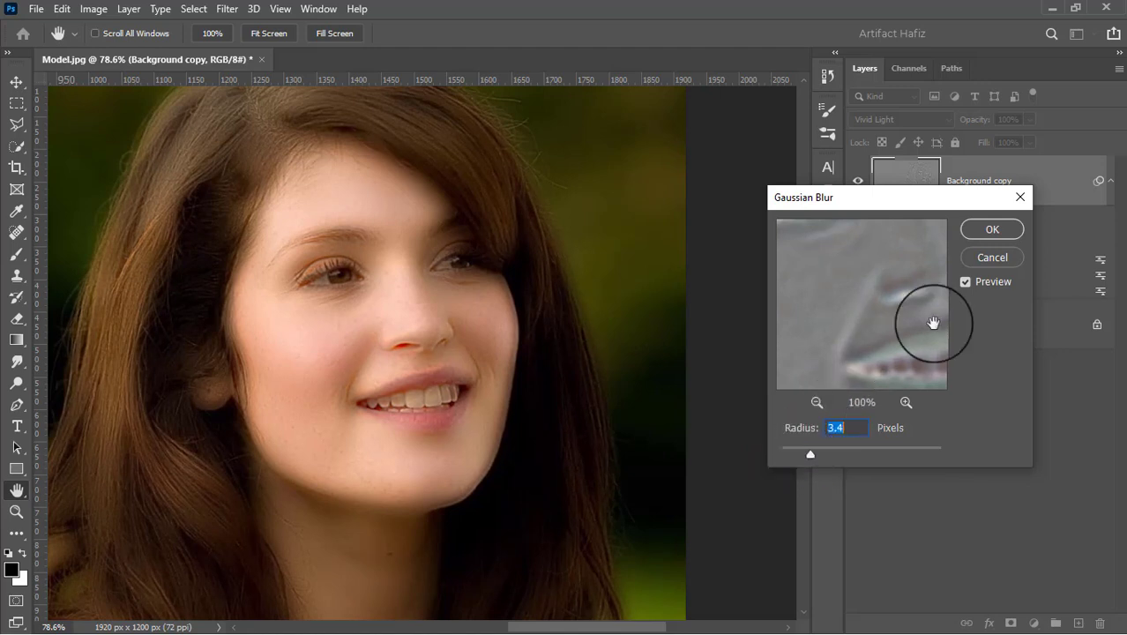
left_click(993, 230)
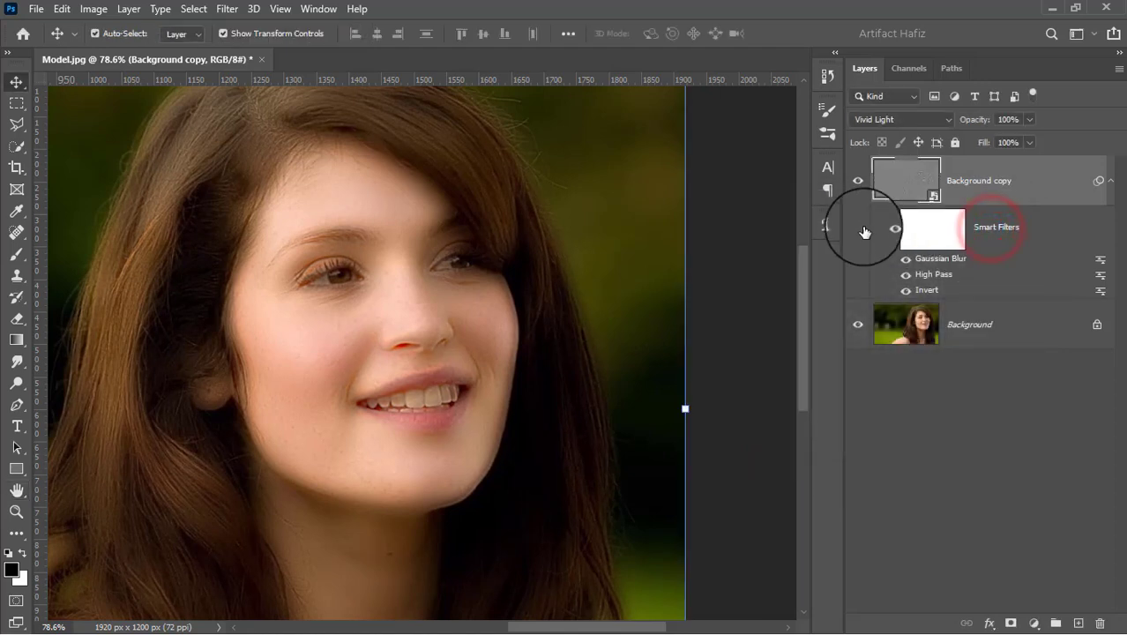
left_click(856, 184)
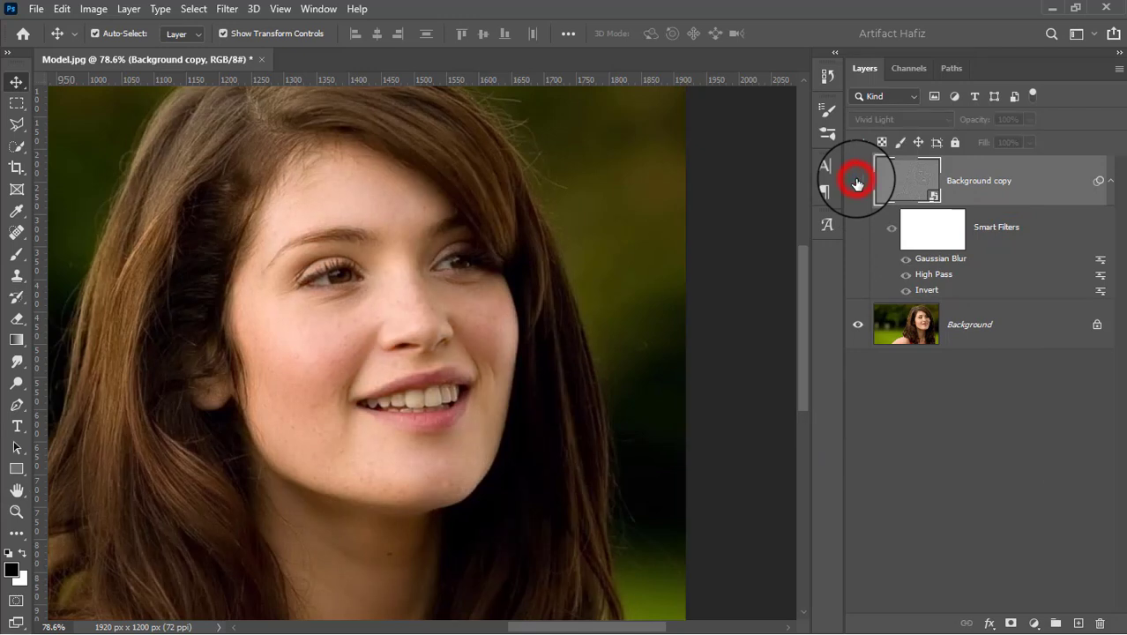
left_click(857, 182)
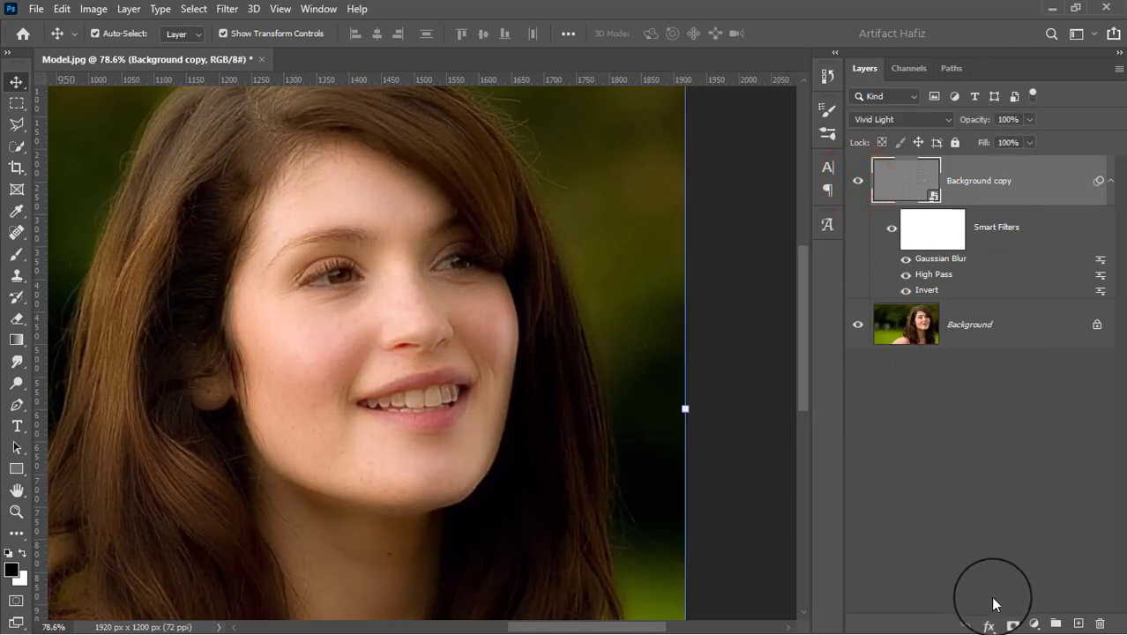
- Add a layer mask to the Background copy layer and invert it to black
left_click(1008, 623)
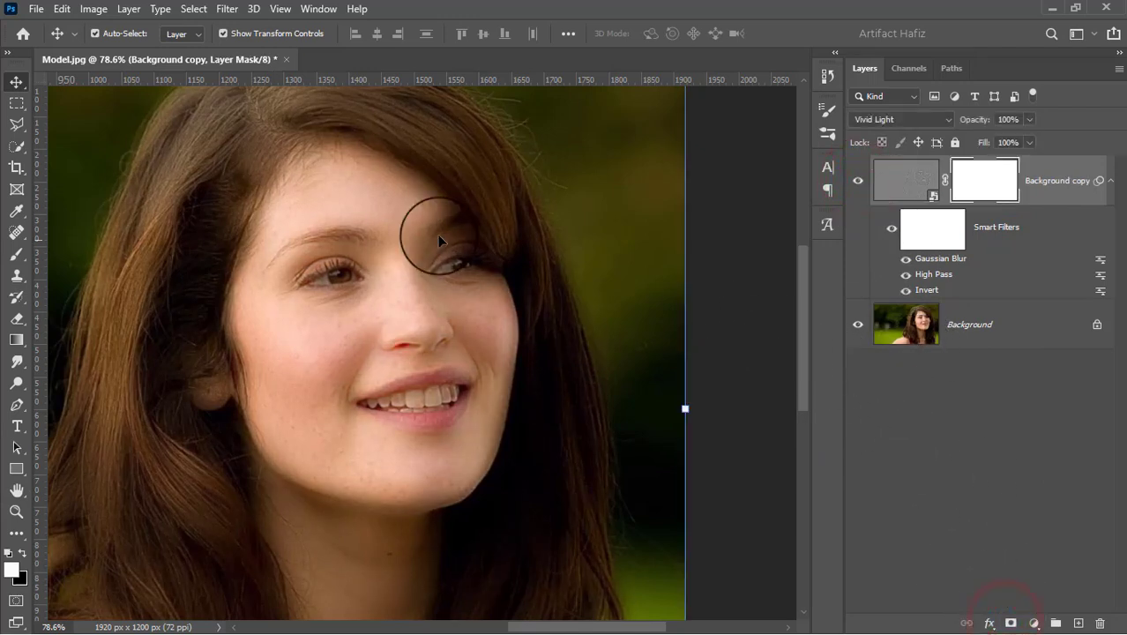
left_click(88, 12)
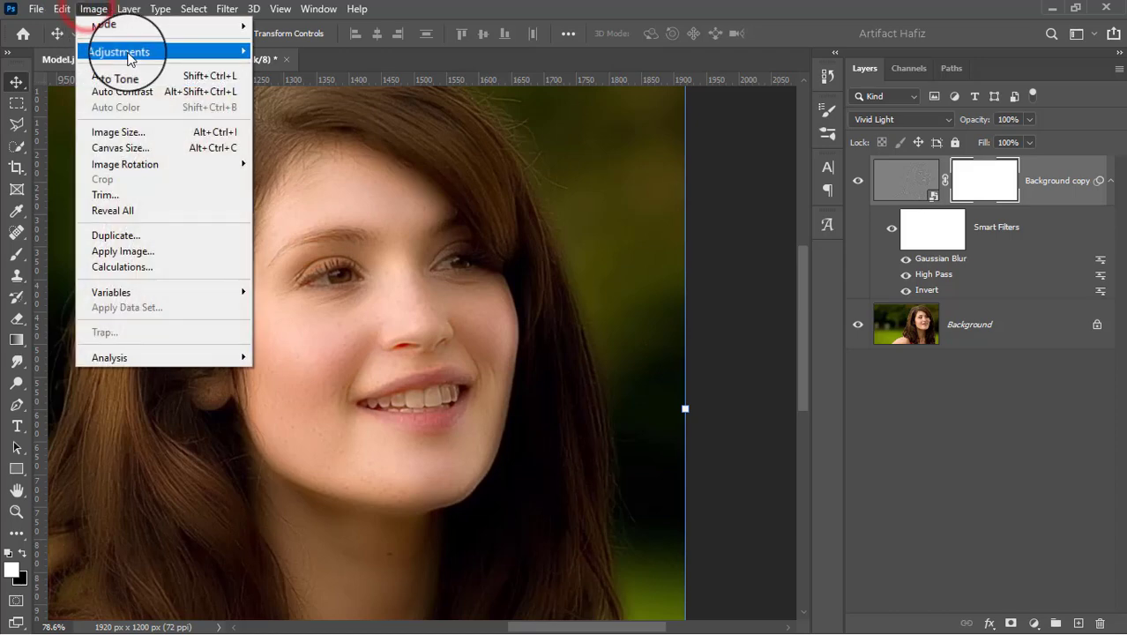
mouse_move(231, 52)
left_click(292, 242)
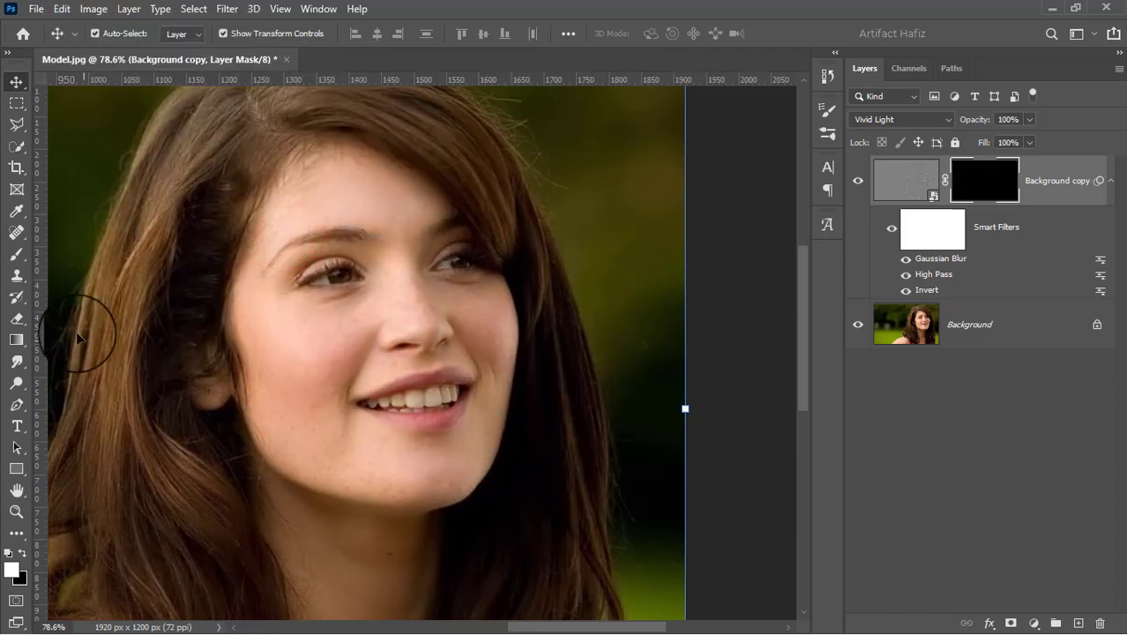
- Set up a Soft Round brush at 105 px with 0% hardness and 100% opacity and flow
left_click(16, 253)
left_click(113, 33)
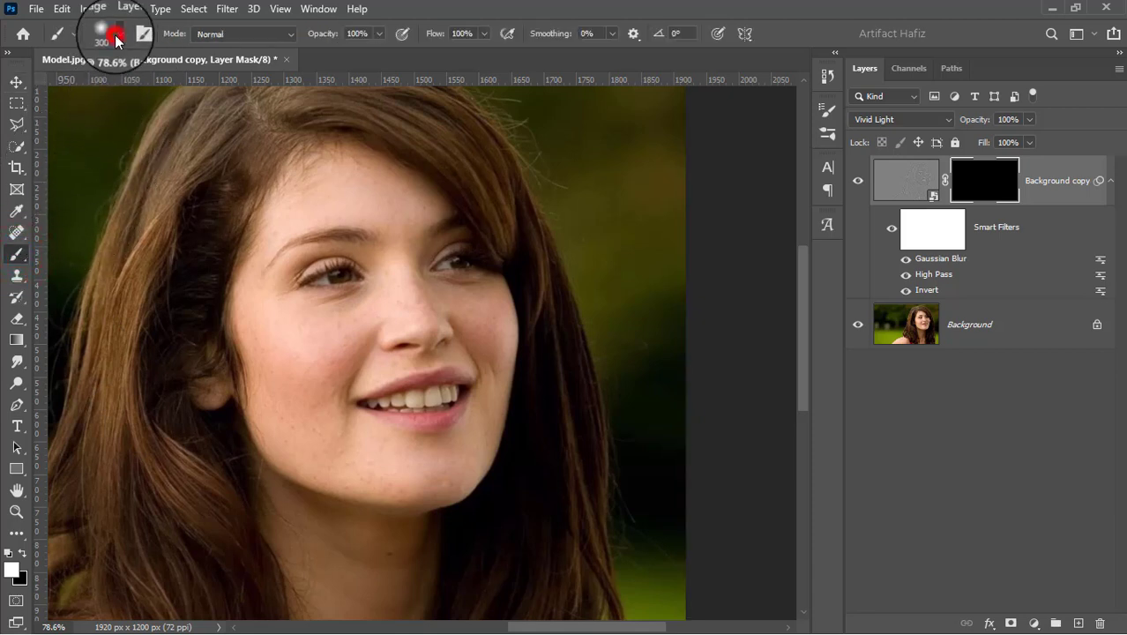
left_click(84, 261)
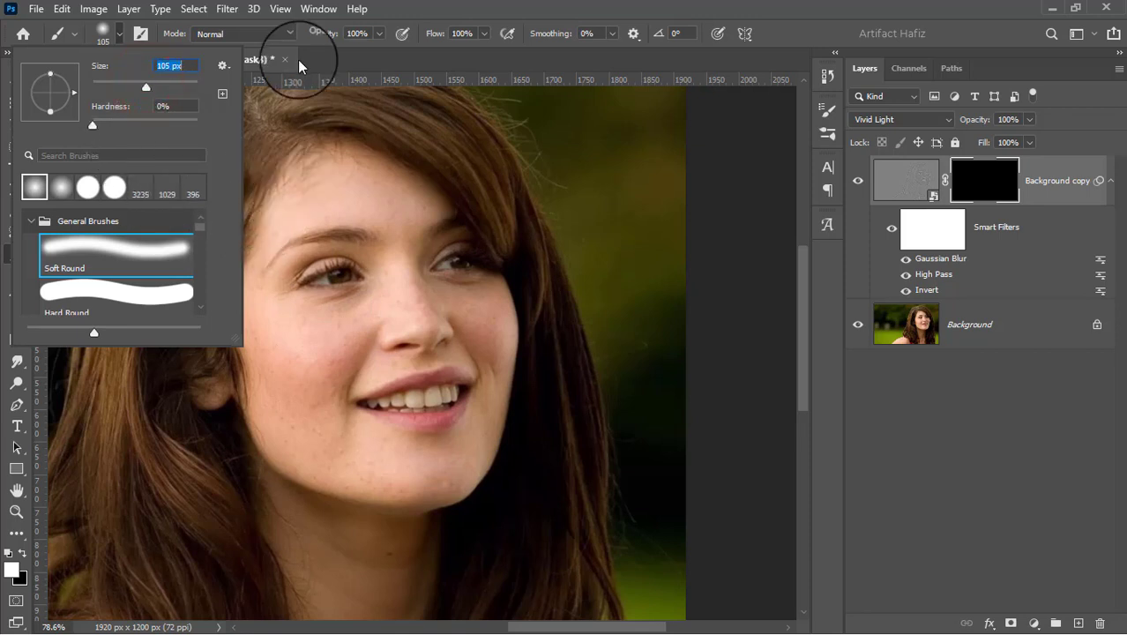
left_click(379, 34)
left_click(379, 53)
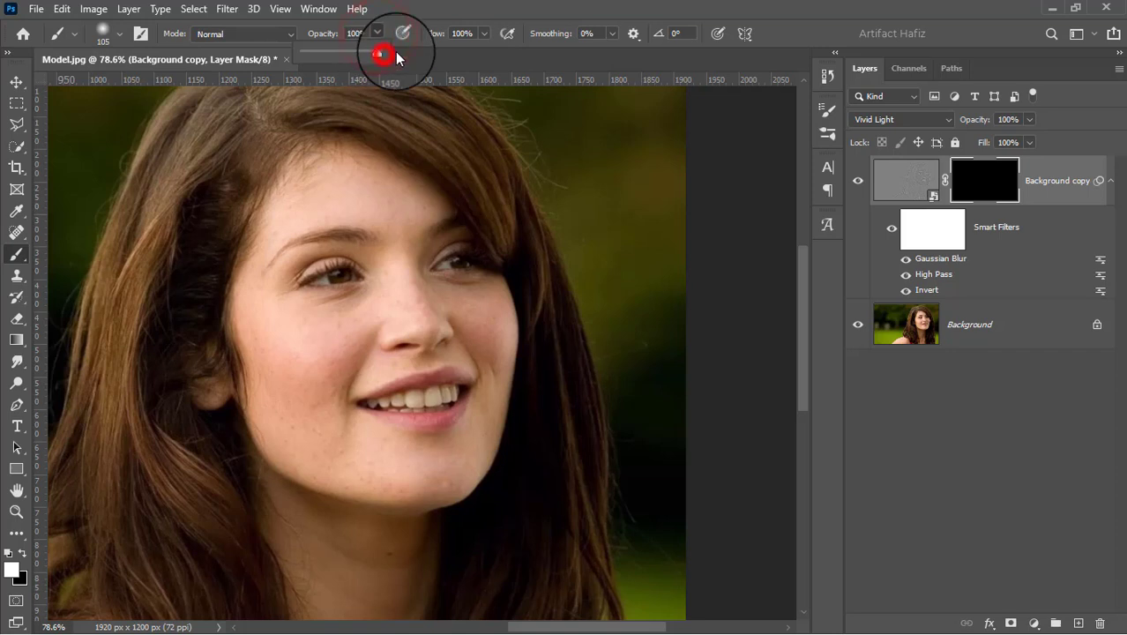
left_click(481, 34)
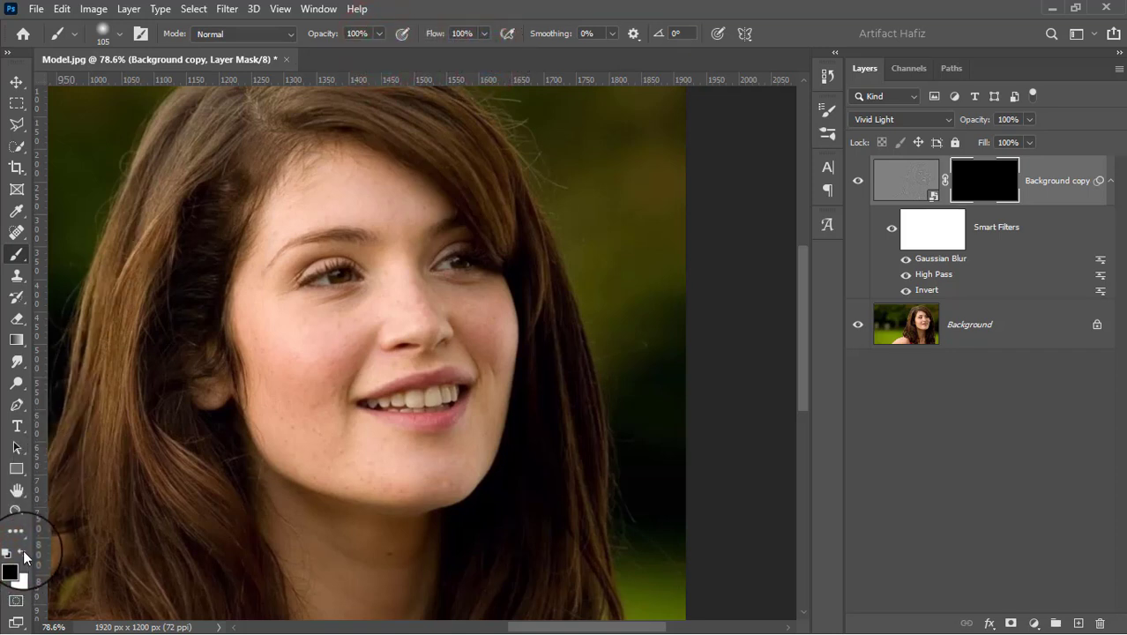
- Reduce the brush to 50 px and paint white on the layer mask over the forehead skin above the eyebrows
scroll(355, 190, "up", 3)
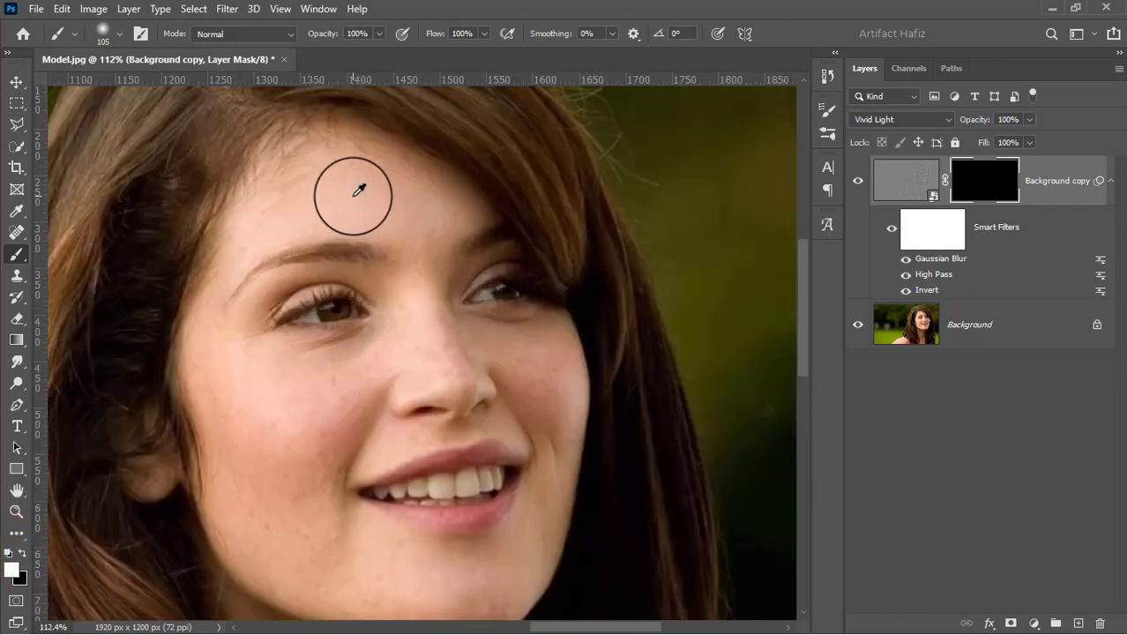
key("bracketleft")
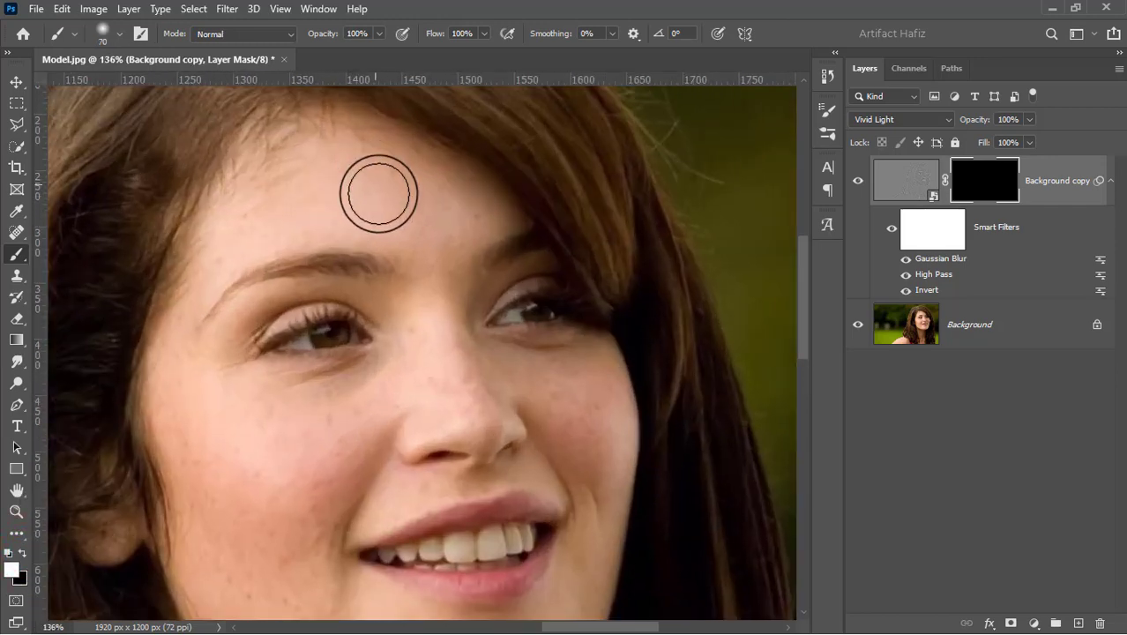
left_click(466, 201)
key("bracketleft")
left_click(290, 185)
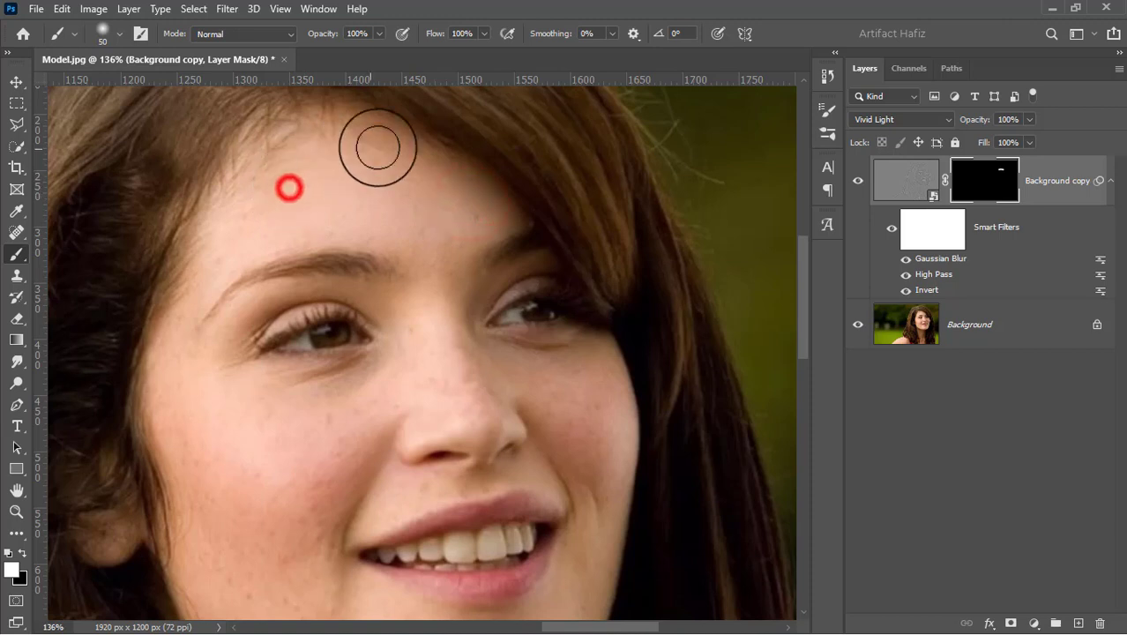
left_click(361, 207)
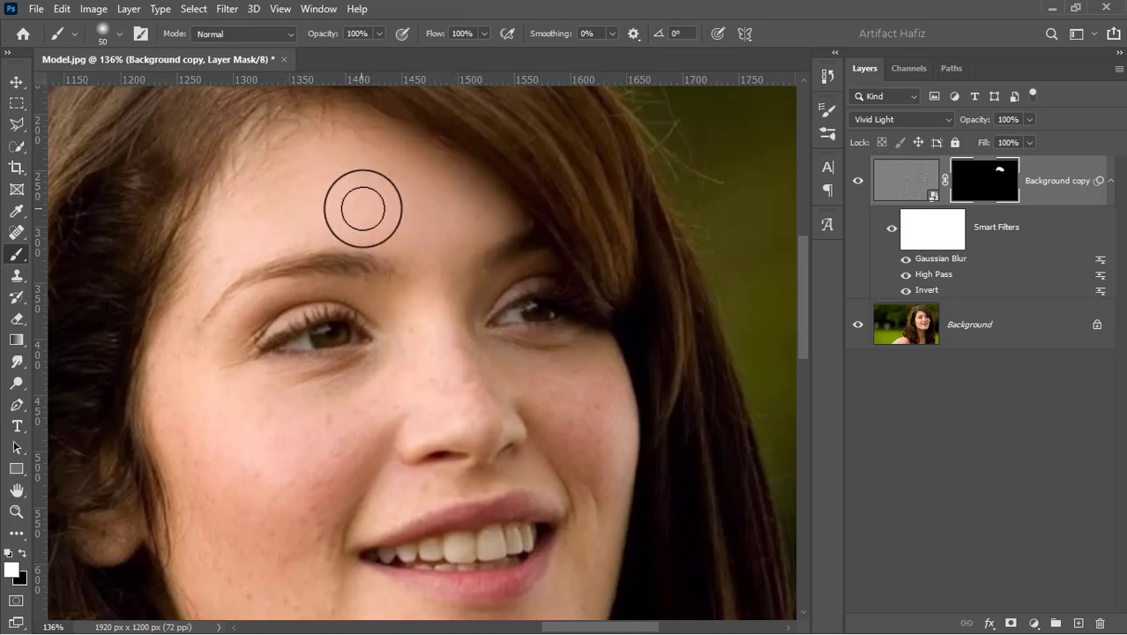
left_click(232, 225)
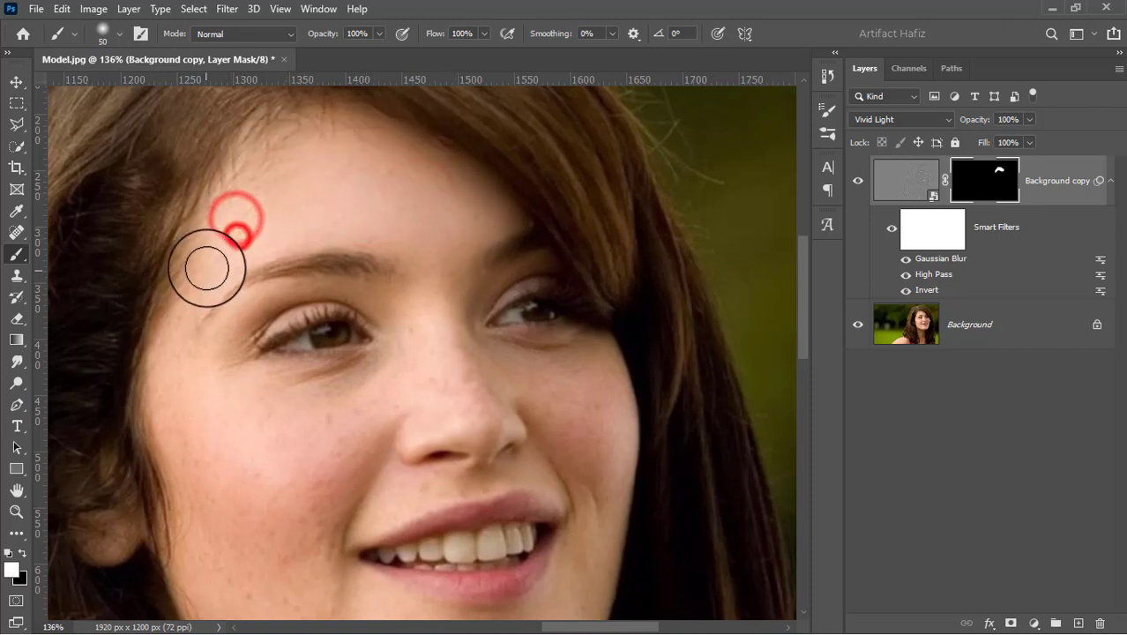
left_click(330, 159)
left_click(433, 239)
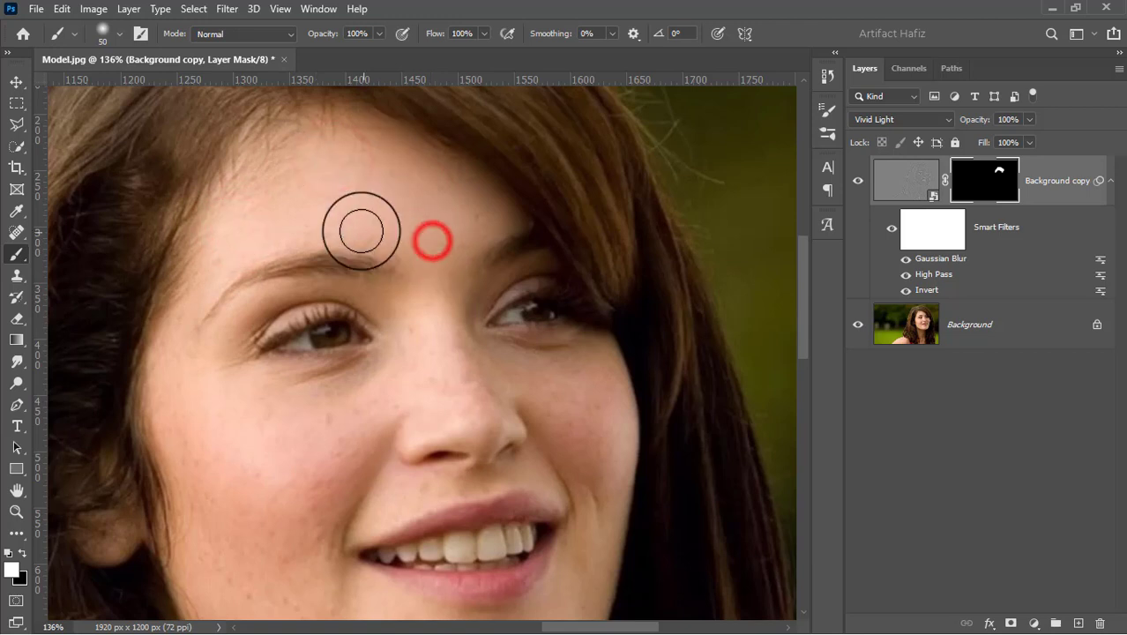
left_click(345, 226)
- Paint white on the mask over the temple and cheek on the ear side, the jaw and the chin, avoiding the eyes and lips
left_click_drag(259, 242, 282, 156)
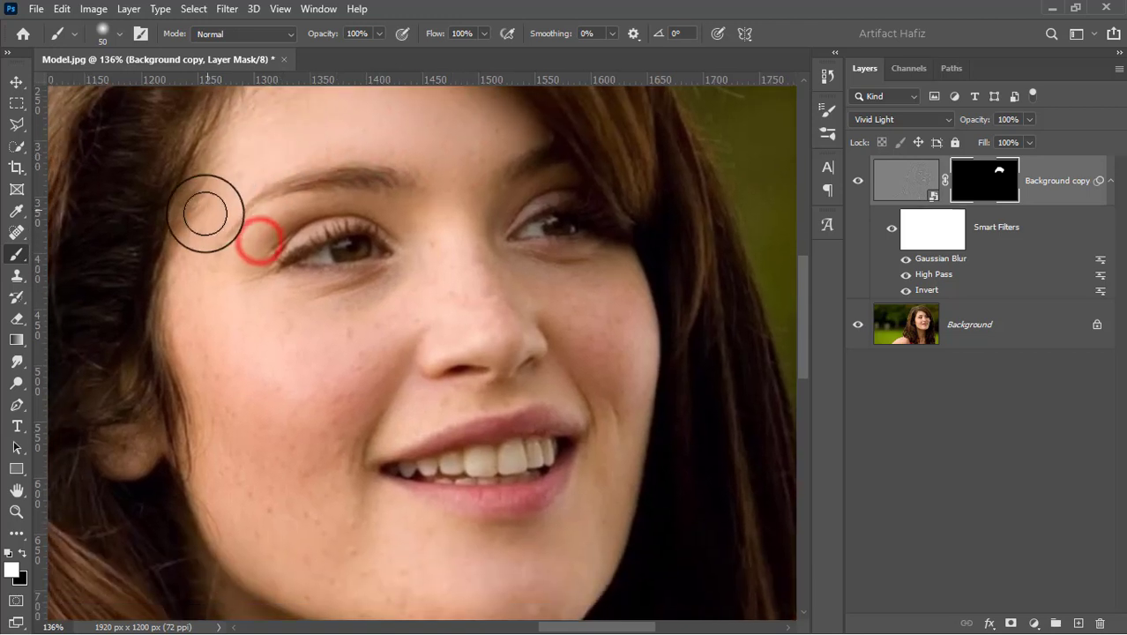
mouse_move(201, 245)
left_mouse_down()
mouse_move(211, 319)
mouse_move(206, 295)
mouse_move(196, 377)
mouse_move(216, 322)
left_mouse_up()
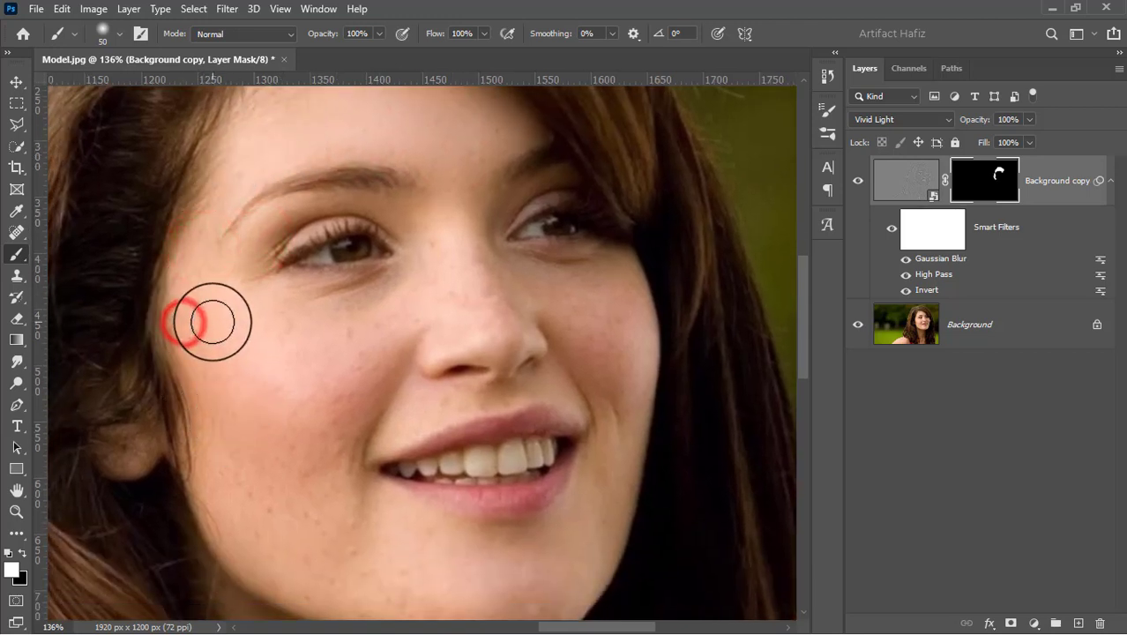
left_click(214, 334)
left_click_drag(264, 432, 266, 353)
left_click(378, 224)
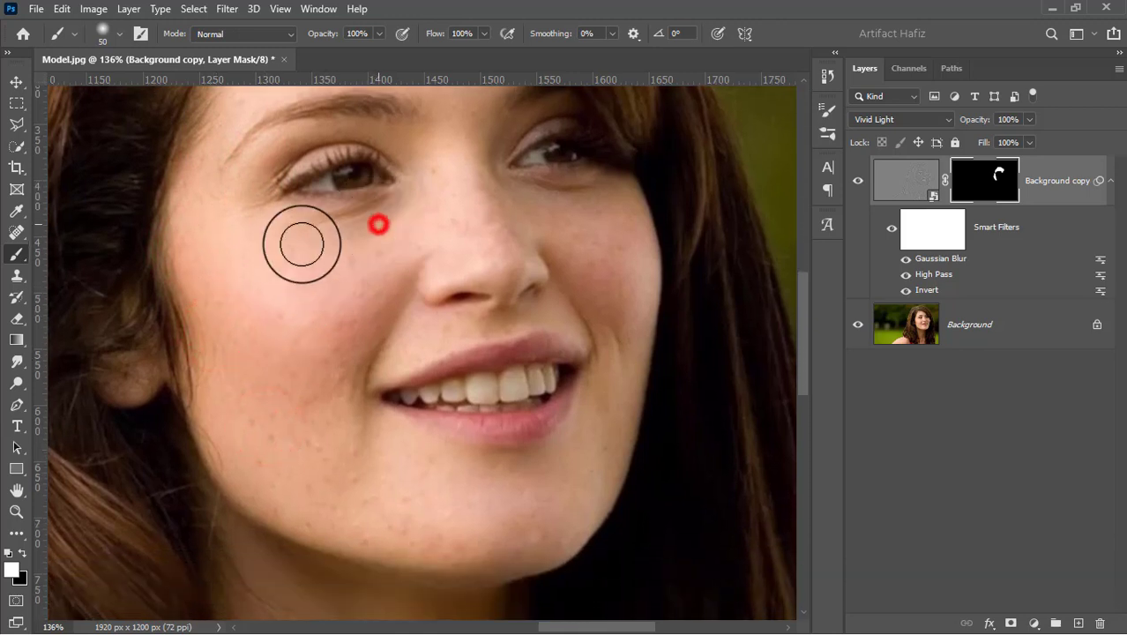
mouse_move(375, 251)
left_mouse_down()
mouse_move(306, 323)
mouse_move(358, 297)
mouse_move(343, 329)
left_mouse_up()
mouse_move(355, 313)
left_mouse_down()
mouse_move(310, 368)
mouse_move(244, 322)
mouse_move(247, 344)
left_mouse_up()
left_click_drag(258, 373, 225, 410)
left_click_drag(224, 422, 330, 488)
left_click_drag(247, 470, 578, 526)
mouse_move(504, 516)
left_mouse_down()
mouse_move(348, 481)
mouse_move(421, 488)
mouse_move(281, 339)
left_mouse_up()
left_click_drag(307, 398, 341, 307)
mouse_move(344, 327)
left_mouse_down()
mouse_move(328, 356)
mouse_move(298, 391)
left_mouse_up()
mouse_move(263, 318)
left_mouse_down()
mouse_move(256, 385)
mouse_move(250, 310)
left_mouse_up()
left_click_drag(223, 285, 210, 265)
left_click_drag(235, 430, 275, 420)
left_click_drag(282, 476, 298, 454)
mouse_move(302, 448)
left_mouse_down()
mouse_move(351, 463)
mouse_move(346, 506)
left_mouse_up()
- Paint white on the mask over the nose, the far cheek and the skin around the mouth and chin
left_click_drag(371, 492, 220, 552)
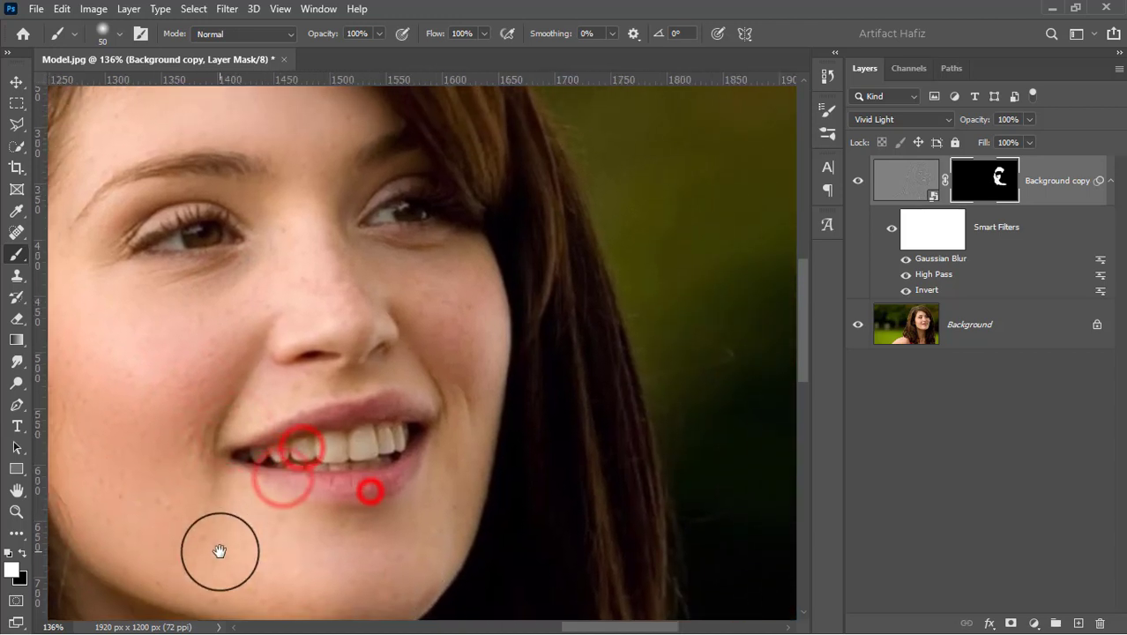
mouse_move(330, 262)
left_mouse_down()
mouse_move(340, 310)
mouse_move(360, 309)
mouse_move(354, 274)
mouse_move(459, 279)
mouse_move(461, 355)
mouse_move(452, 324)
mouse_move(473, 327)
mouse_move(477, 283)
mouse_move(467, 266)
mouse_move(395, 262)
mouse_move(455, 243)
mouse_move(479, 323)
mouse_move(462, 481)
mouse_move(456, 469)
mouse_move(415, 544)
mouse_move(388, 554)
mouse_move(422, 531)
left_mouse_up()
mouse_move(169, 412)
left_mouse_down()
mouse_move(168, 494)
mouse_move(150, 456)
left_mouse_up()
mouse_move(212, 322)
left_mouse_down()
mouse_move(162, 410)
mouse_move(300, 433)
left_mouse_up()
- Touch up the mask with more white strokes over the forehead, nose bridge and both cheeks
mouse_move(415, 196)
left_mouse_down()
mouse_move(434, 222)
mouse_move(411, 227)
mouse_move(389, 174)
mouse_move(370, 174)
left_mouse_up()
mouse_move(324, 160)
left_mouse_down()
mouse_move(309, 181)
mouse_move(285, 183)
left_mouse_up()
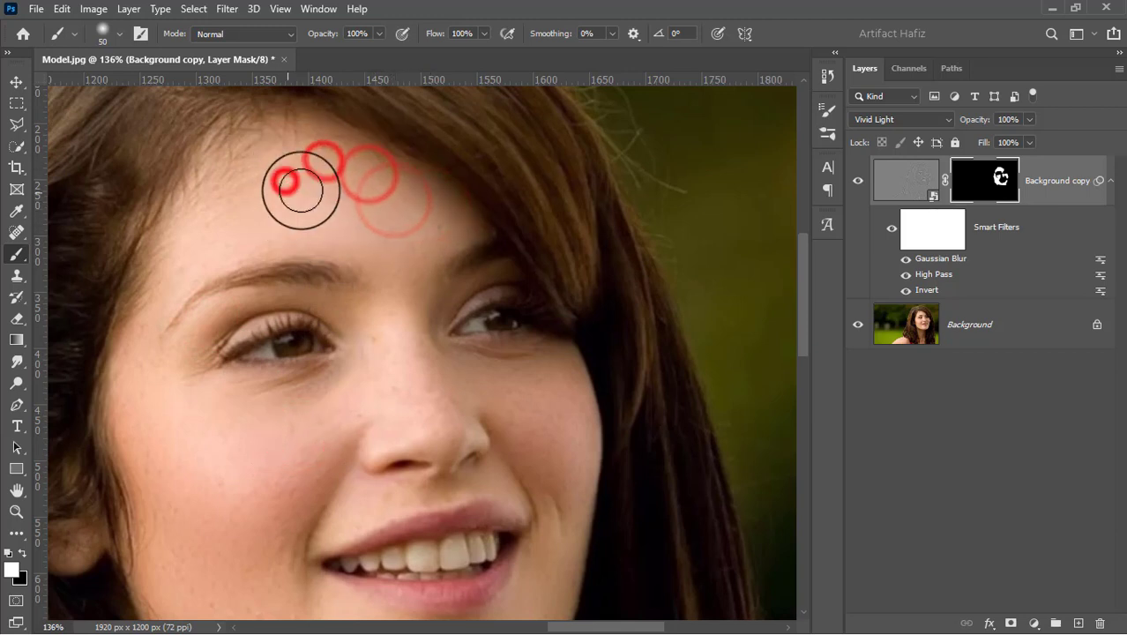
mouse_move(361, 222)
left_mouse_down()
mouse_move(390, 212)
mouse_move(404, 405)
left_mouse_up()
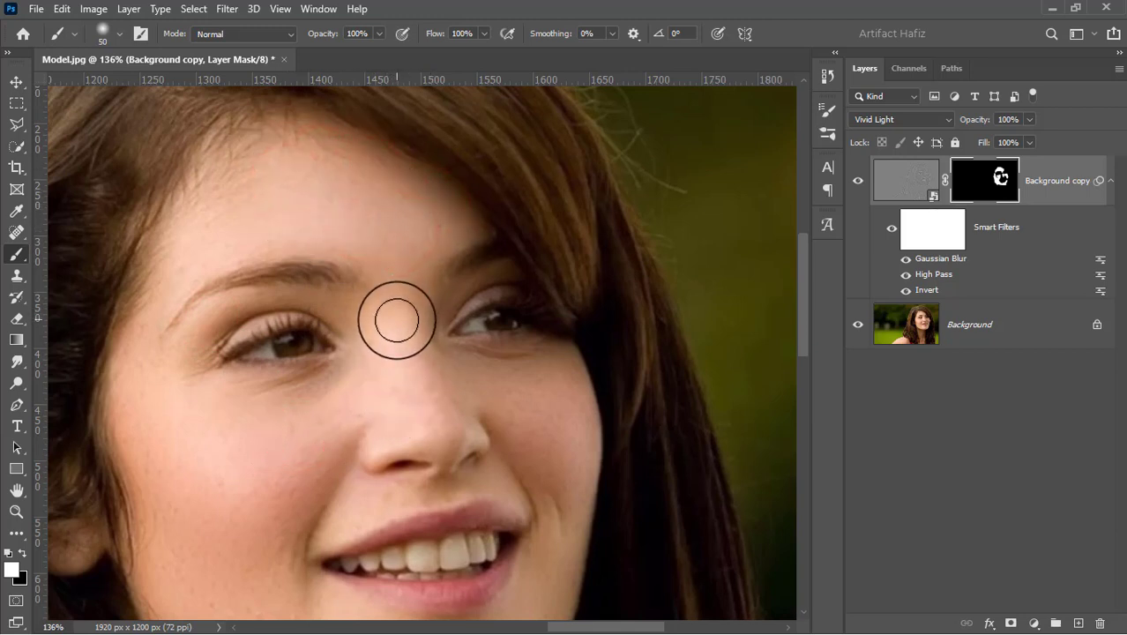
mouse_move(390, 264)
left_mouse_down()
mouse_move(402, 344)
mouse_move(362, 405)
mouse_move(233, 400)
left_mouse_up()
mouse_move(231, 402)
left_mouse_down()
mouse_move(250, 406)
mouse_move(197, 476)
mouse_move(189, 342)
mouse_move(229, 478)
left_mouse_up()
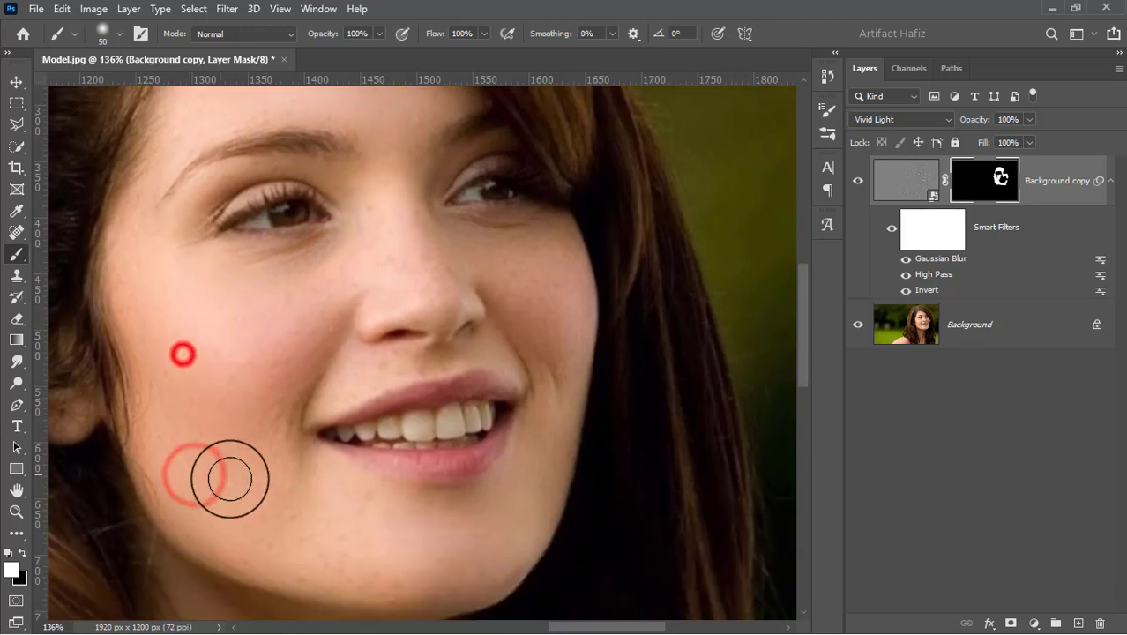
mouse_move(539, 274)
left_mouse_down()
mouse_move(523, 281)
mouse_move(533, 294)
left_mouse_up()
- Compare the retouched face with the original by toggling the Background copy layer's visibility and checking the whole portrait
scroll(534, 295, "down", 5)
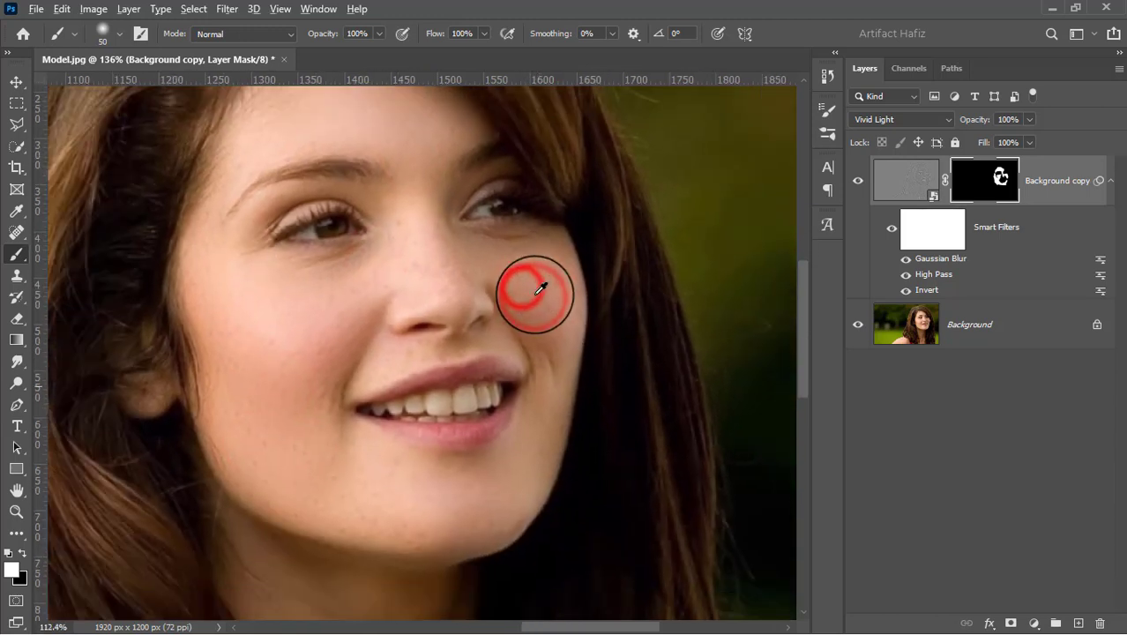
scroll(540, 292, "down", 2)
scroll(697, 293, "up", 5)
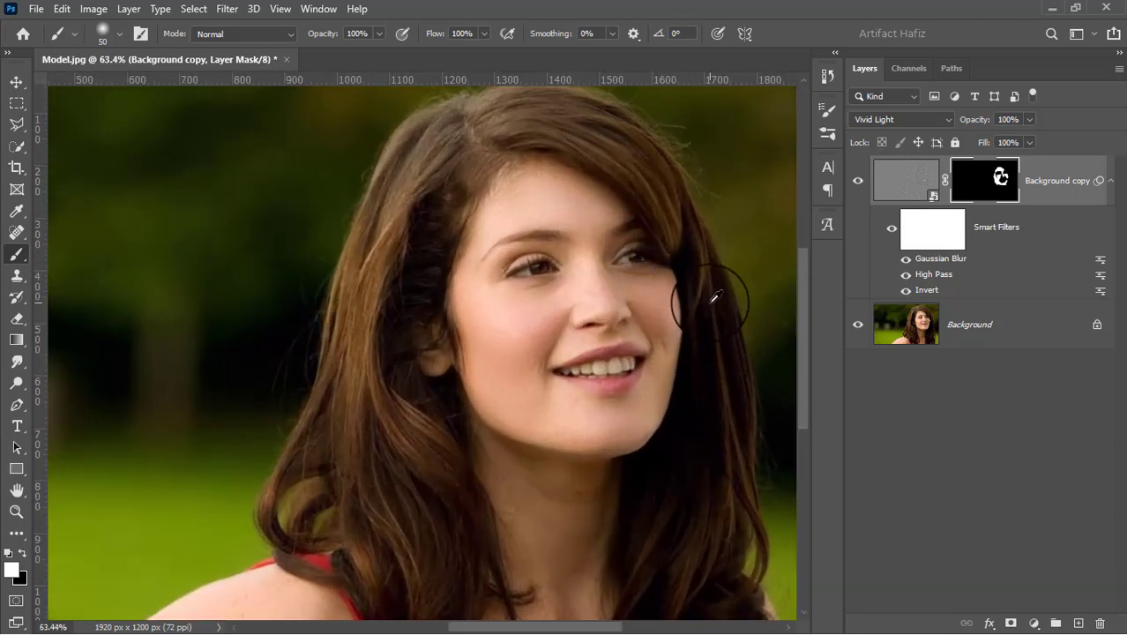
left_click_drag(688, 289, 530, 344)
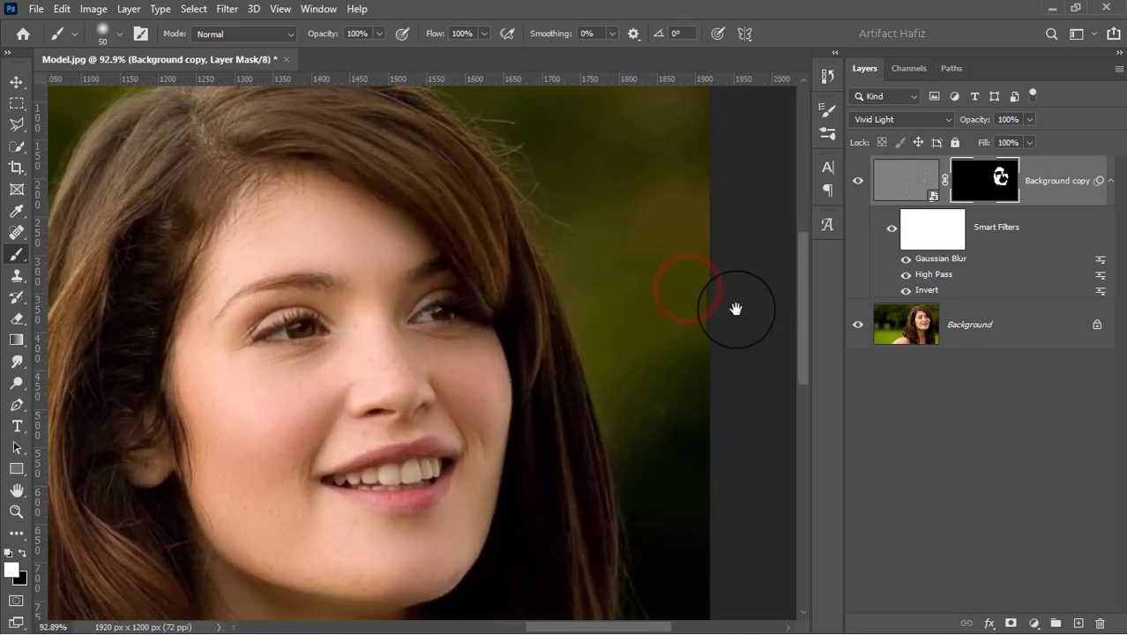
left_click(860, 183)
scroll(593, 300, "down", 4)
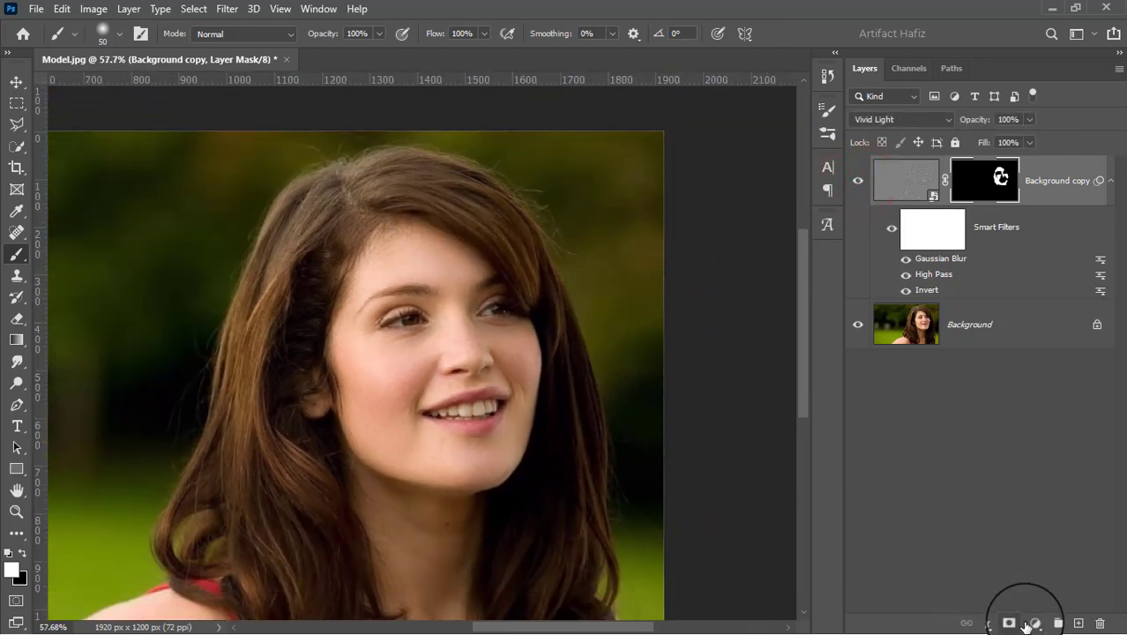
- Add a Curves adjustment layer with an S-shaped curve that lowers the shadows and lifts the highlights
left_click(1029, 624)
left_click(1026, 412)
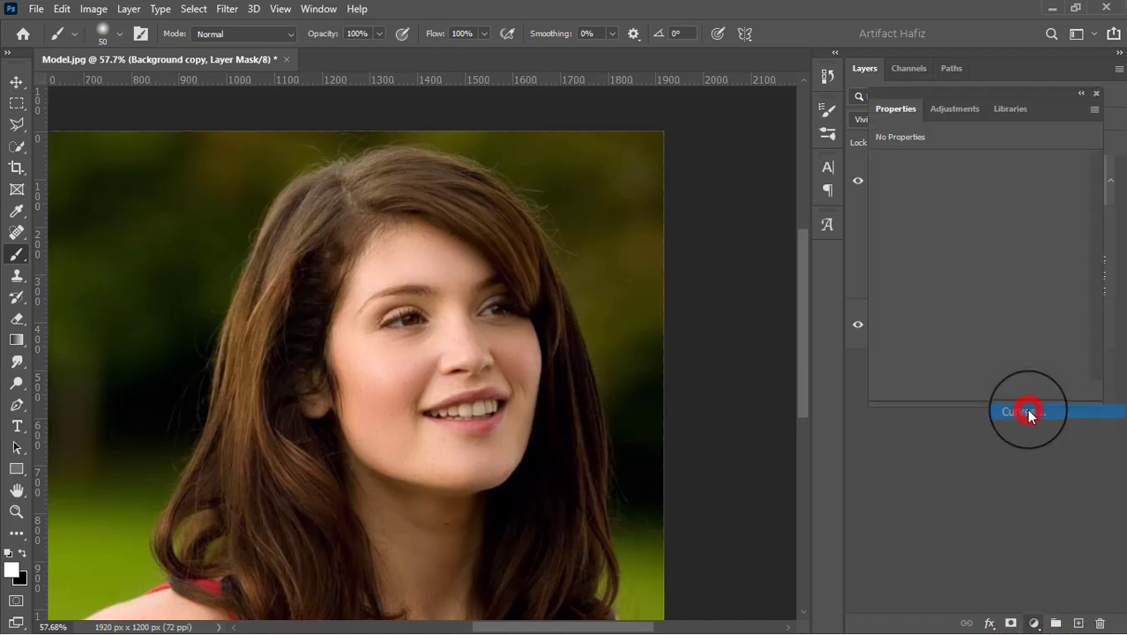
left_click_drag(955, 327, 962, 327)
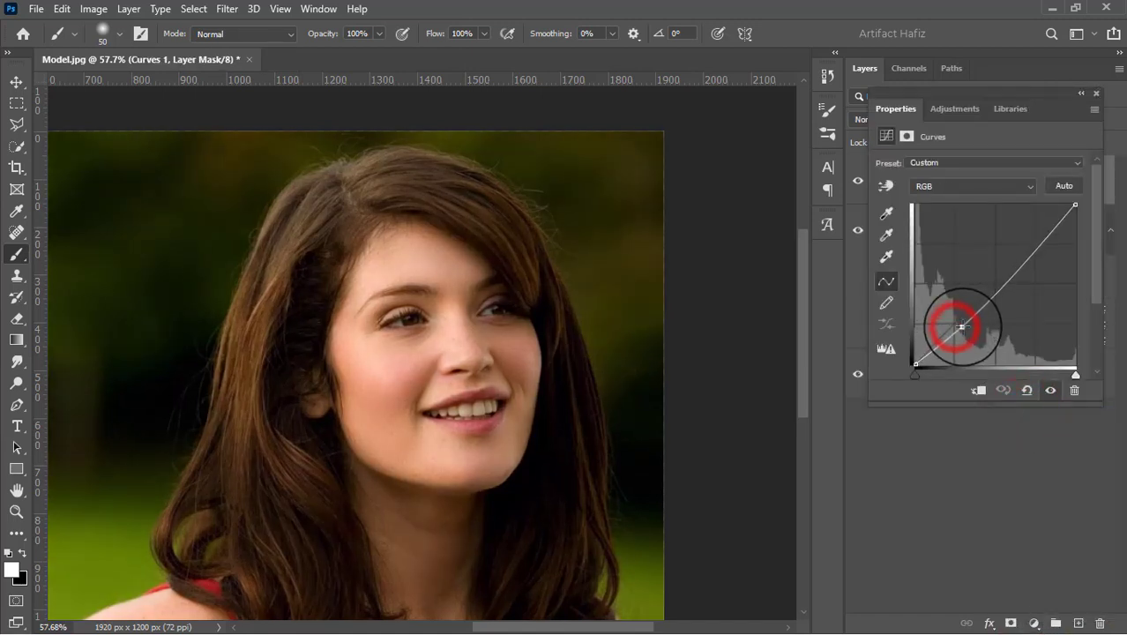
left_click(1039, 240)
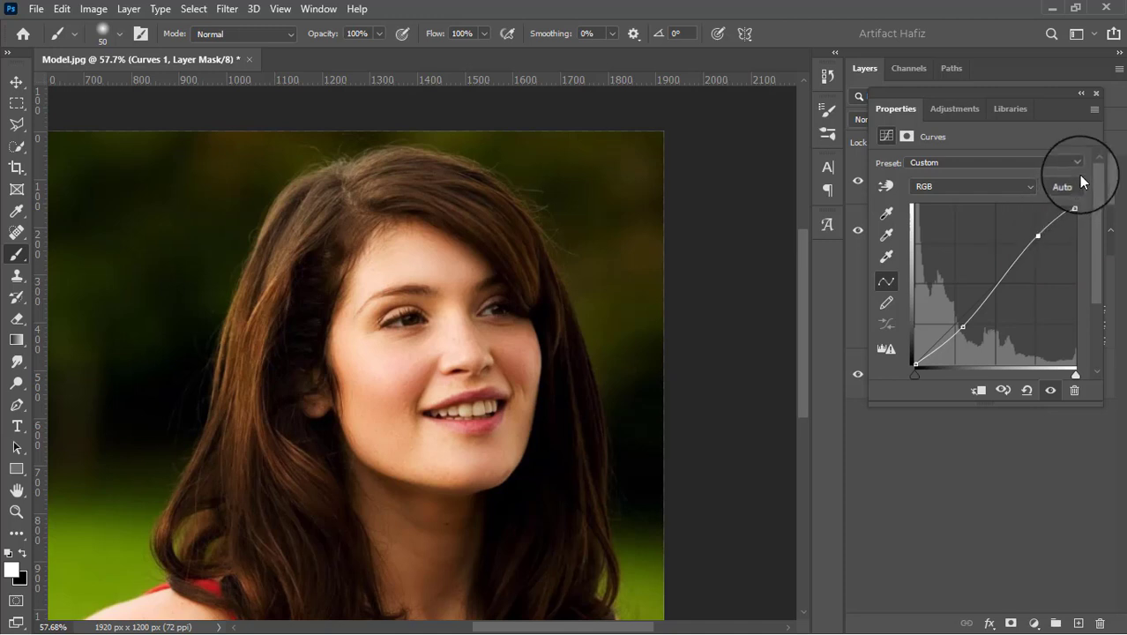
left_click(1096, 96)
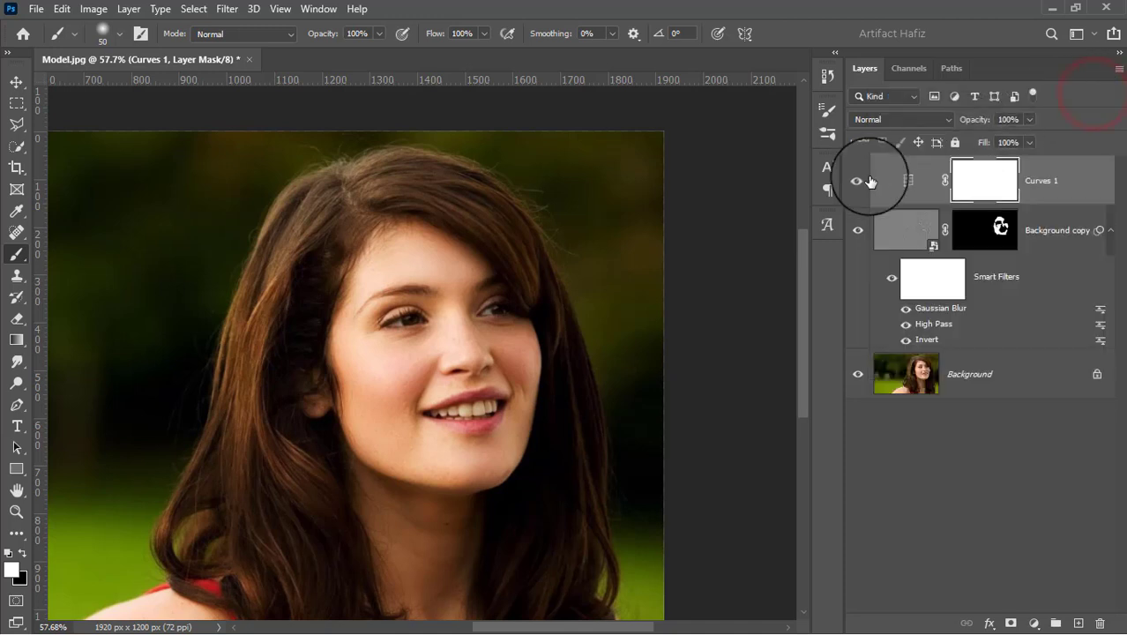
- Set the Curves layer's blend mode to Luminosity and check its effect by toggling the layer's visibility
left_click(891, 121)
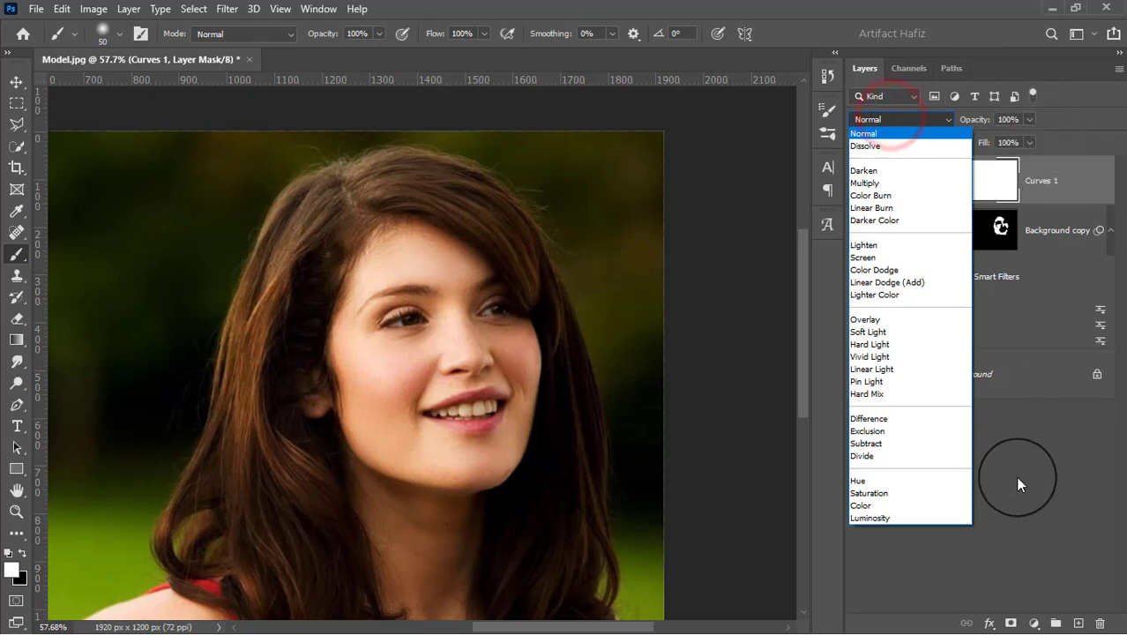
left_click(888, 518)
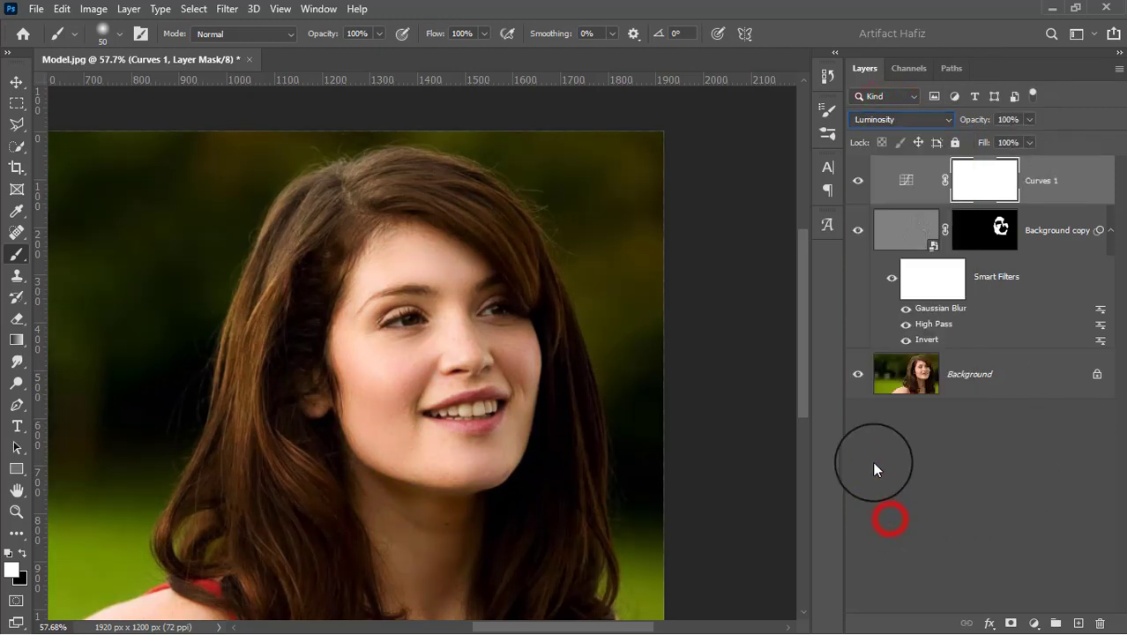
left_click(856, 182)
left_click(856, 182)
- Invert the Curves layer's mask to black so the adjustment is hidden across the whole portrait
left_click(969, 185)
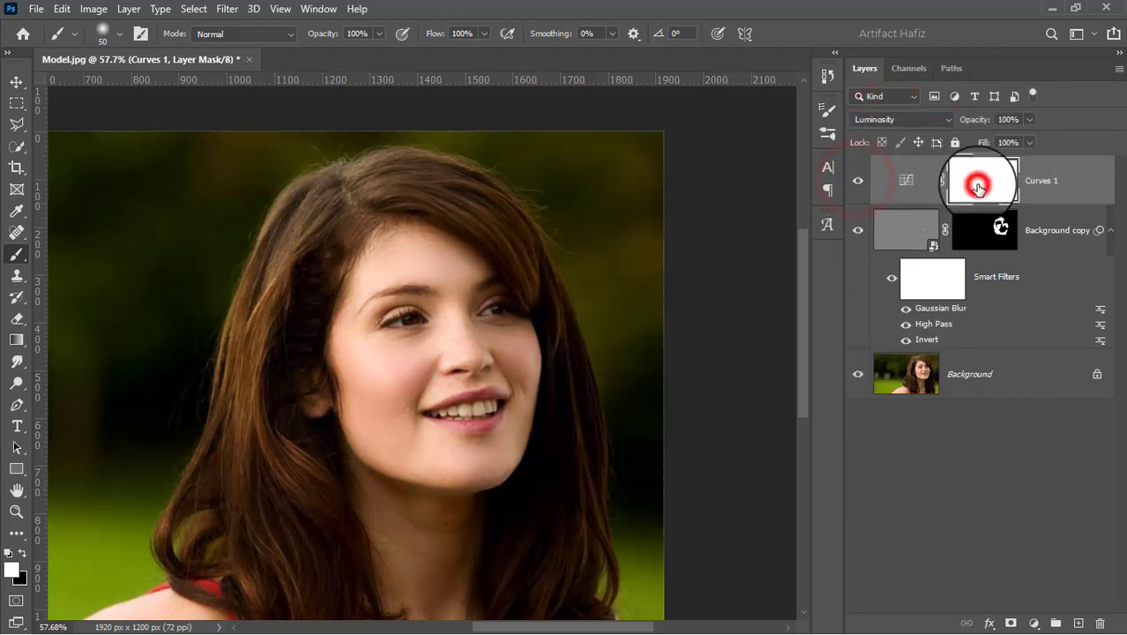
left_click(92, 11)
mouse_move(201, 52)
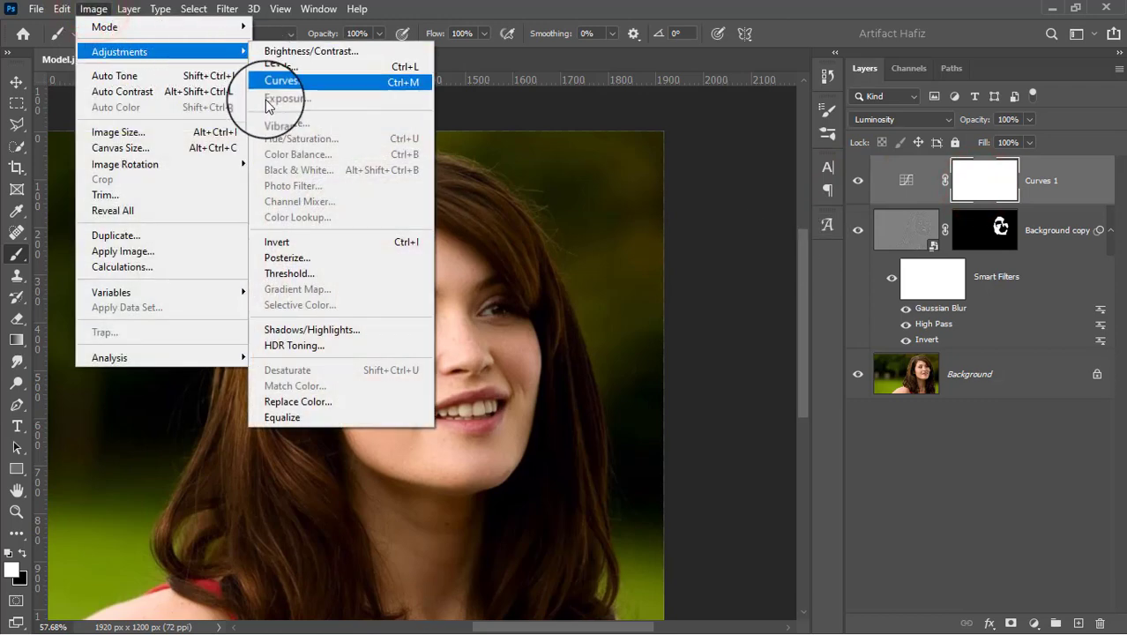
left_click(273, 242)
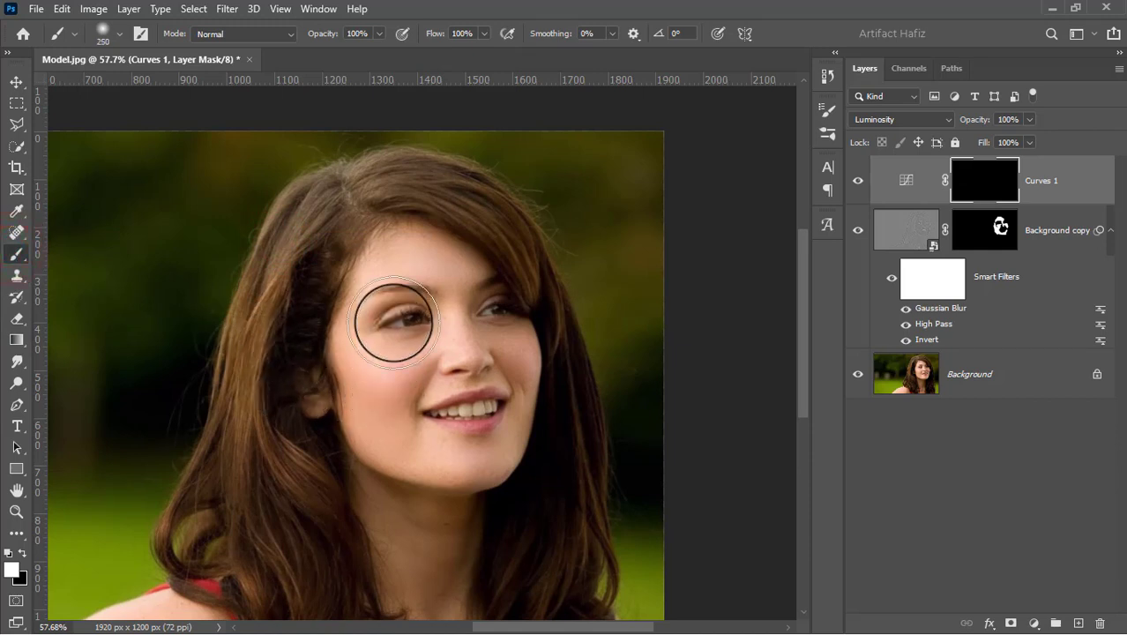
- Paint white on the Curves mask over the face and neck with a soft 300 px brush
key("bracketright")
key("bracketright")
key("bracketright")
mouse_move(406, 270)
left_mouse_down()
mouse_move(395, 398)
mouse_move(398, 359)
mouse_move(475, 386)
mouse_move(413, 323)
mouse_move(494, 418)
mouse_move(377, 427)
left_mouse_up()
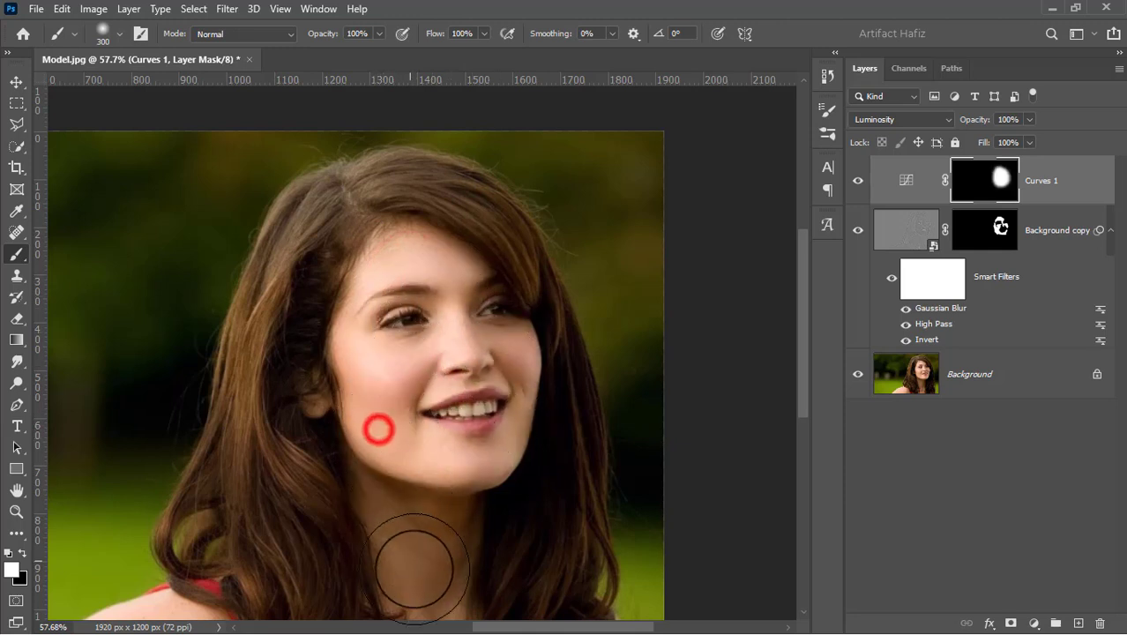
left_click(440, 574)
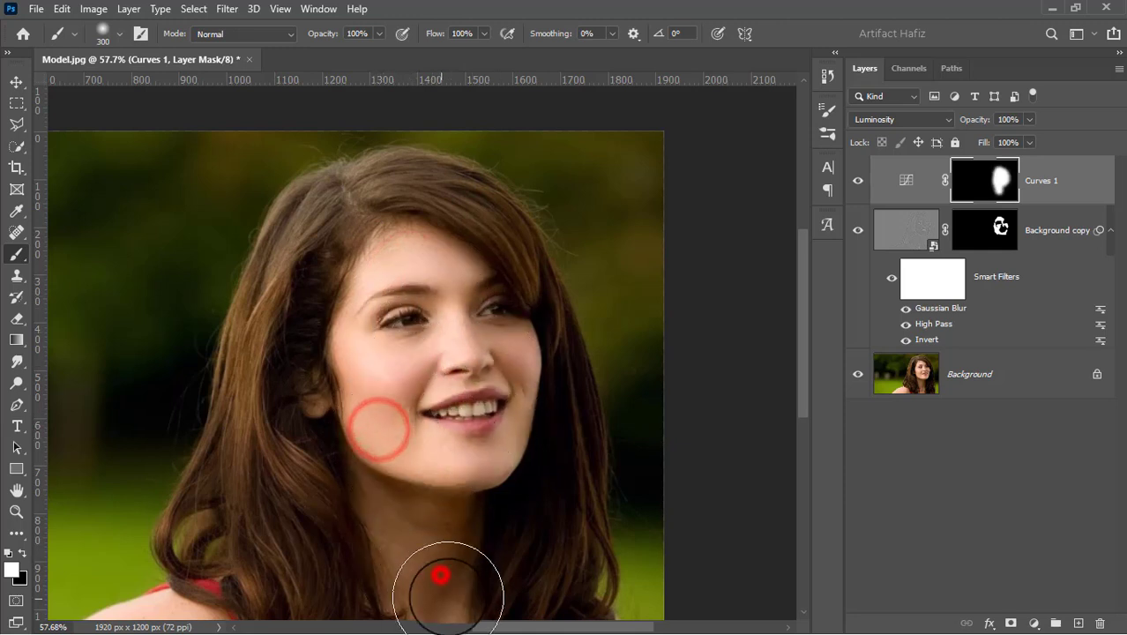
- Compare the portrait with and without the Curves layer and check the whole picture
left_click(854, 182)
left_click(853, 181)
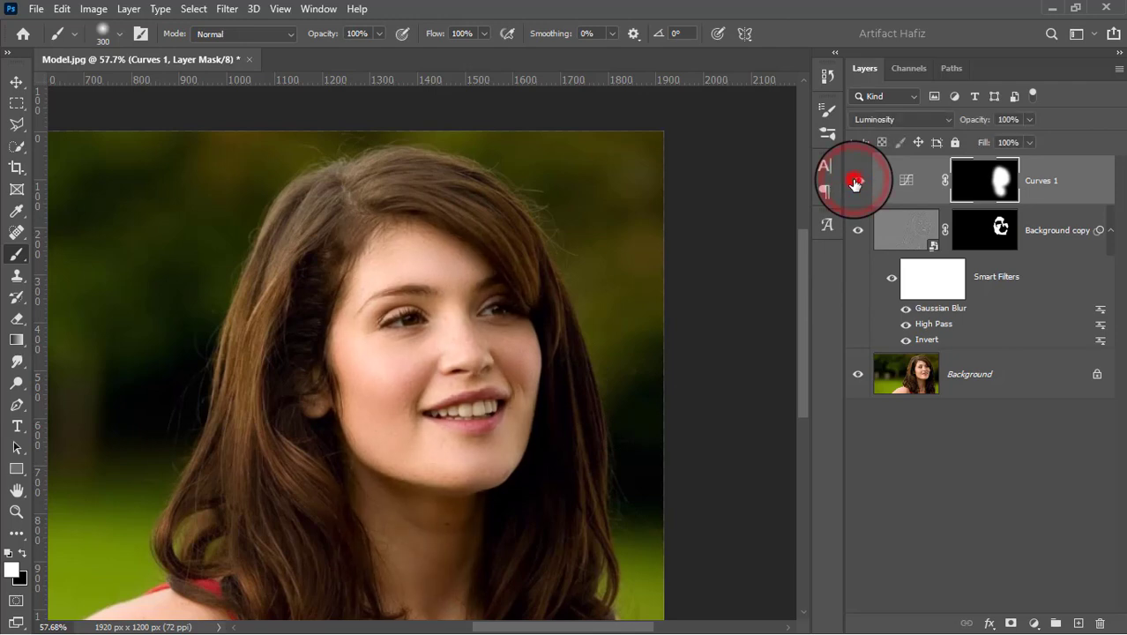
left_click(854, 182)
left_click(854, 182)
left_click(854, 182)
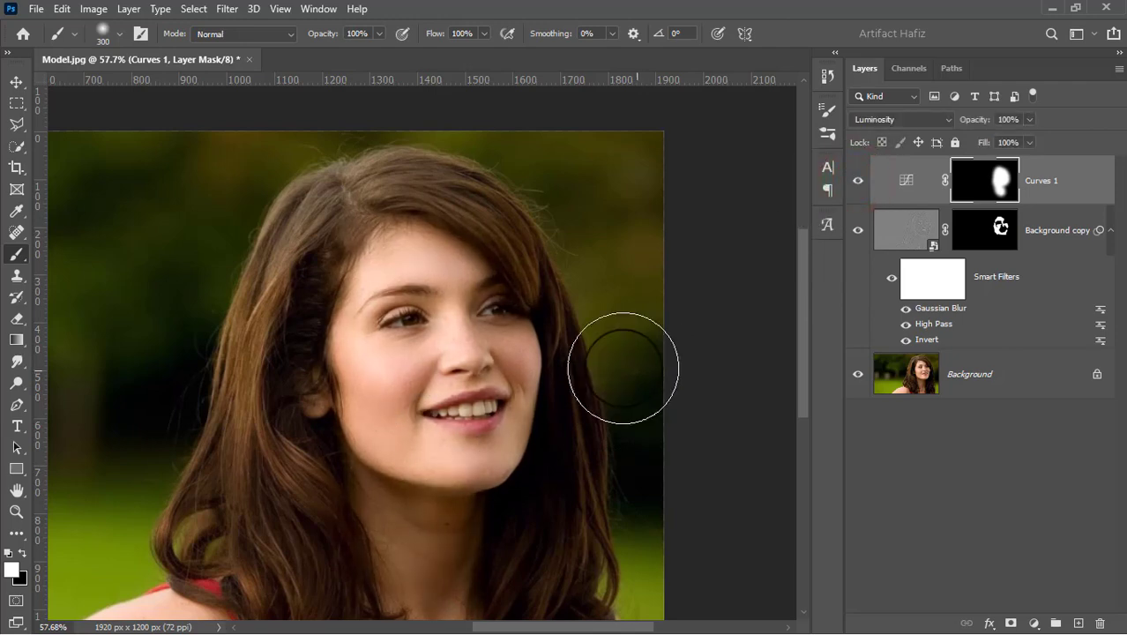
scroll(556, 368, "down", 4)
scroll(628, 328, "up", 1)
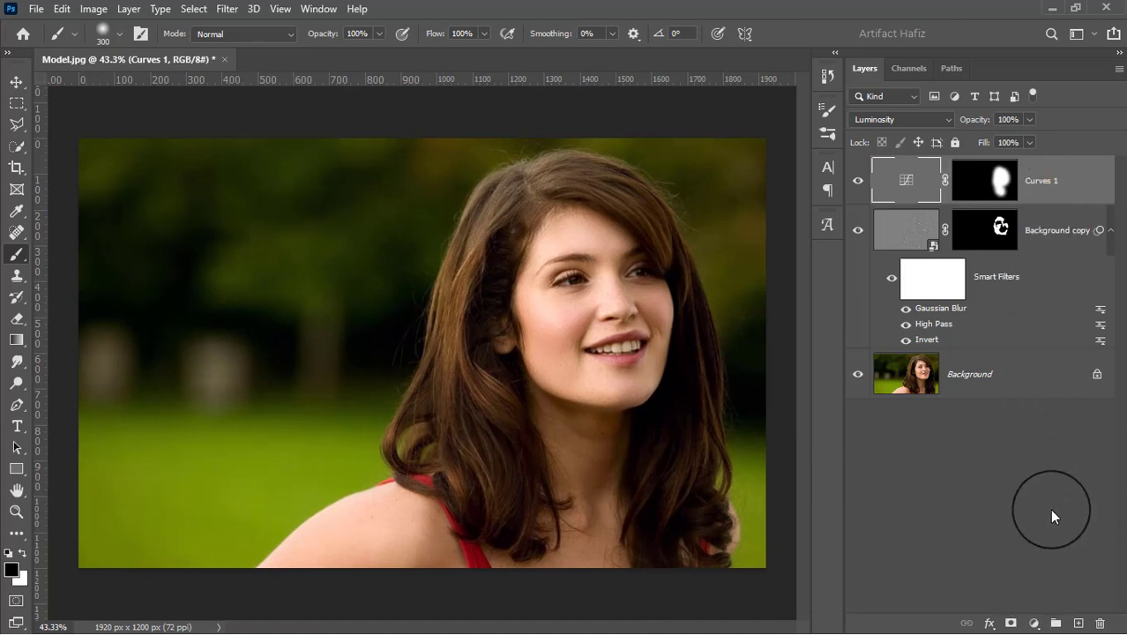
- Add a Photo Filter adjustment layer using Warming Filter (85) at 14% density
left_click(1034, 623)
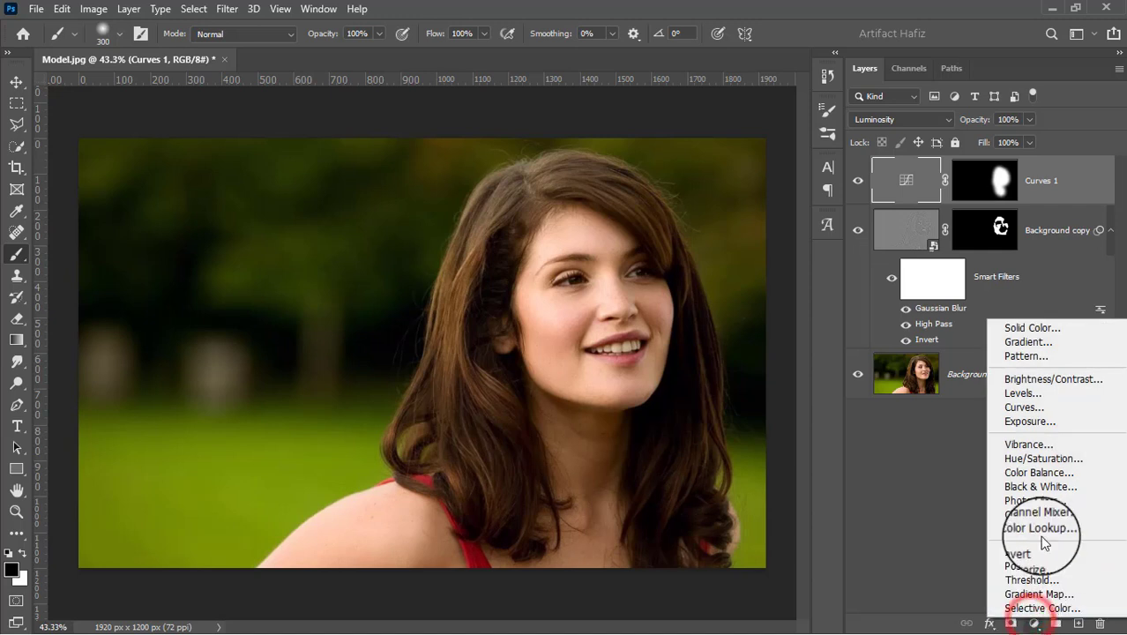
left_click(1042, 502)
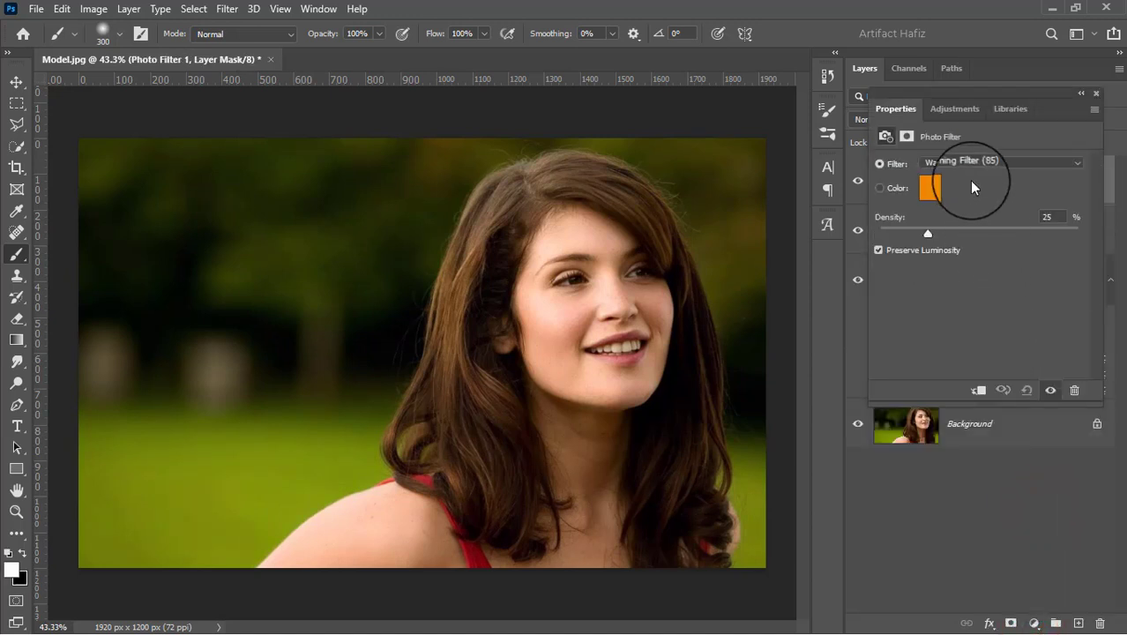
left_click(970, 163)
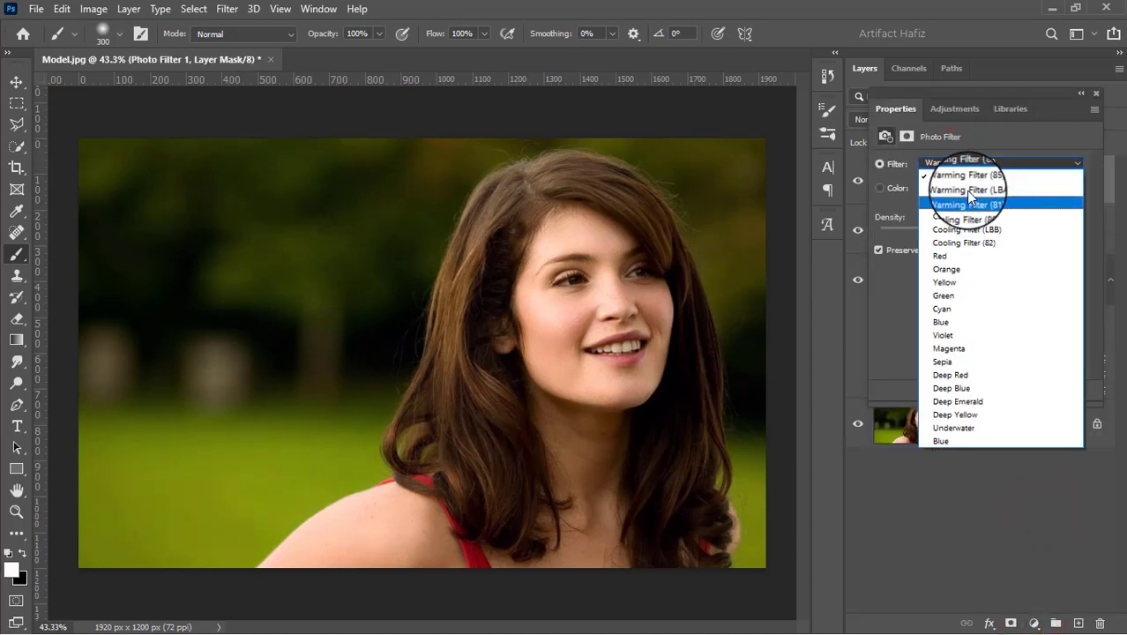
left_click(968, 176)
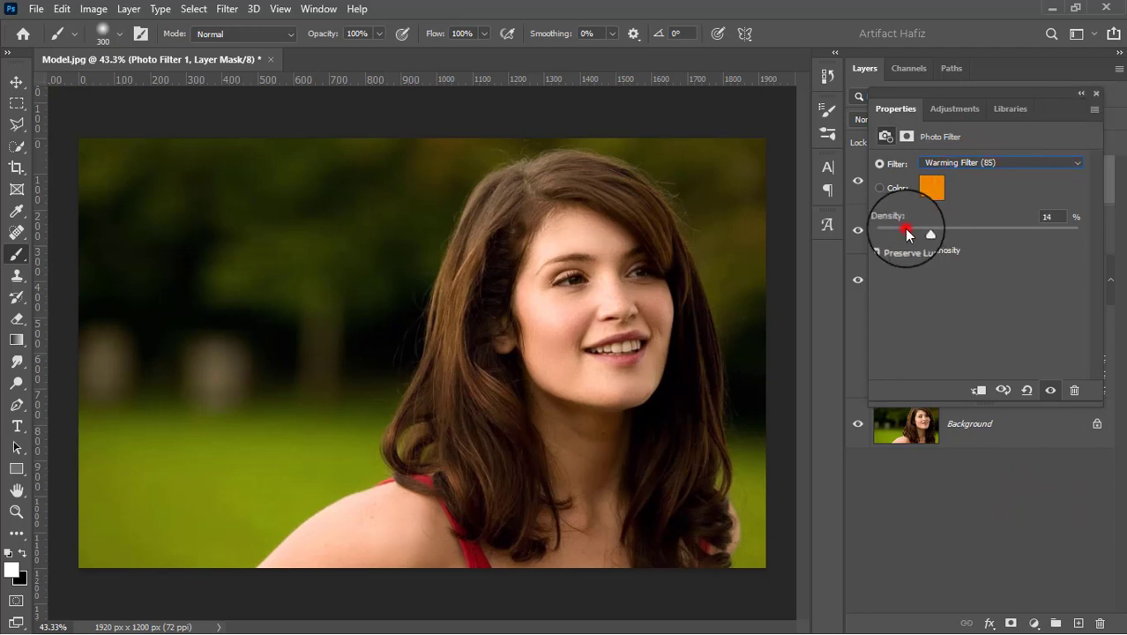
left_click(1097, 93)
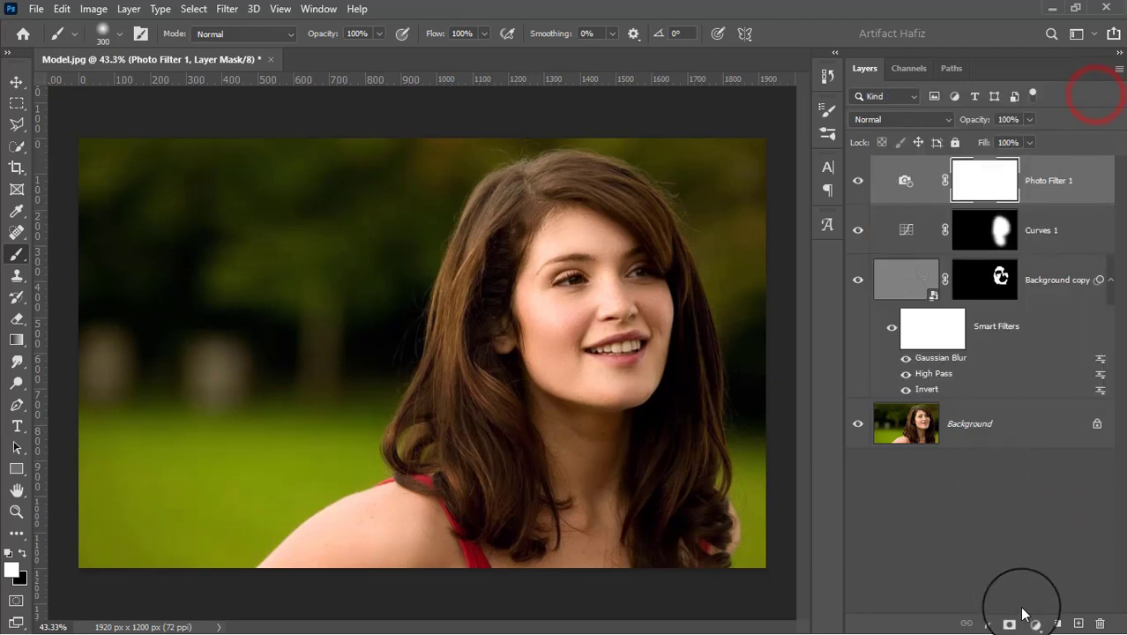
- Add a Color Lookup adjustment layer with the Fuji F125 Kodak 2395 (by Adobe) 3DLUT file
left_click(1034, 624)
left_click(1031, 458)
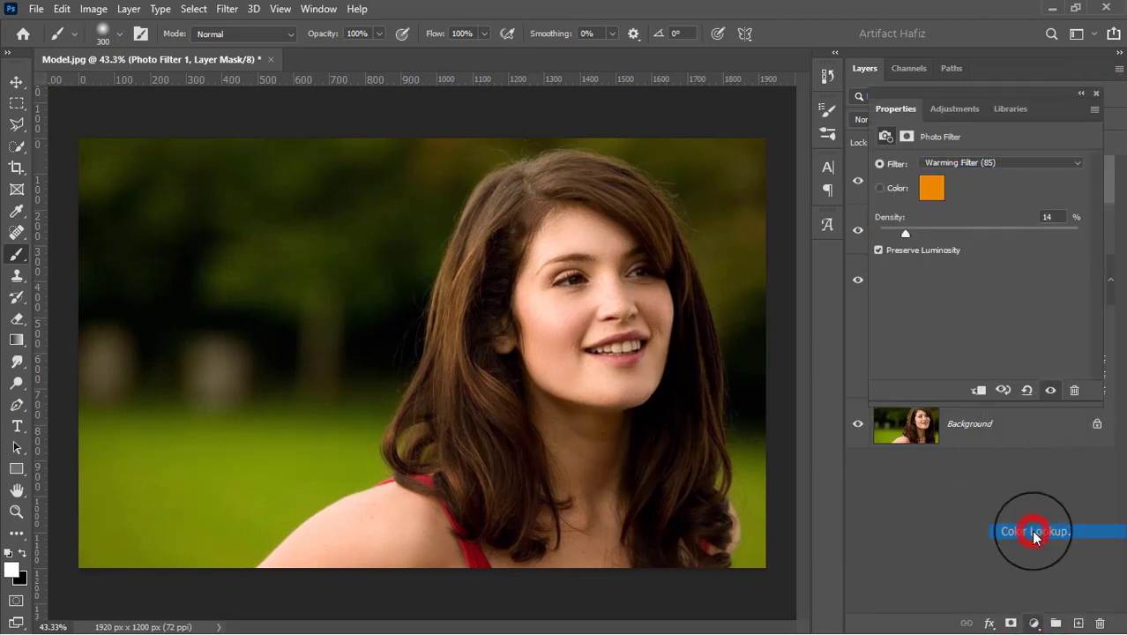
left_click(947, 166)
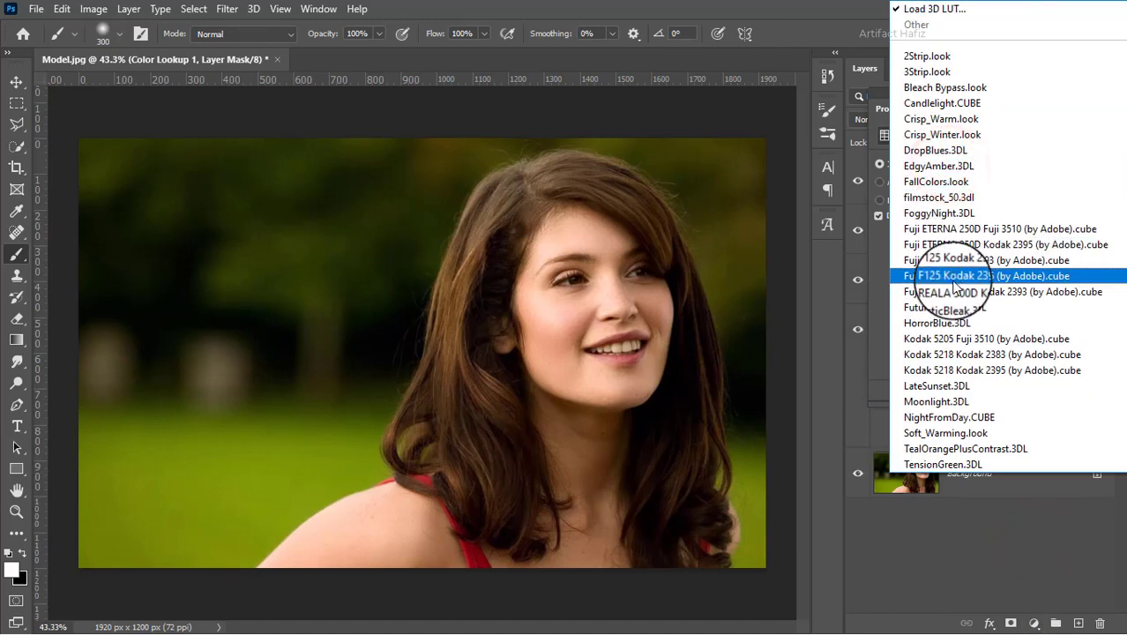
left_click(953, 281)
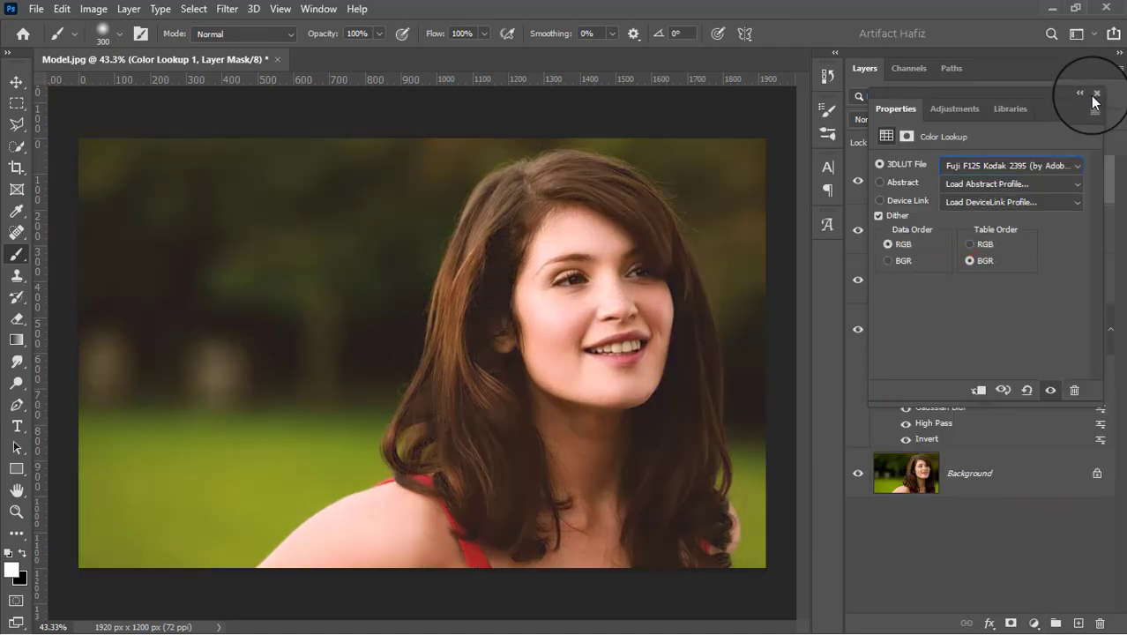
left_click(1097, 93)
- Set the Color Lookup layer's blend mode to Luminosity and its opacity to 9%
left_click(915, 123)
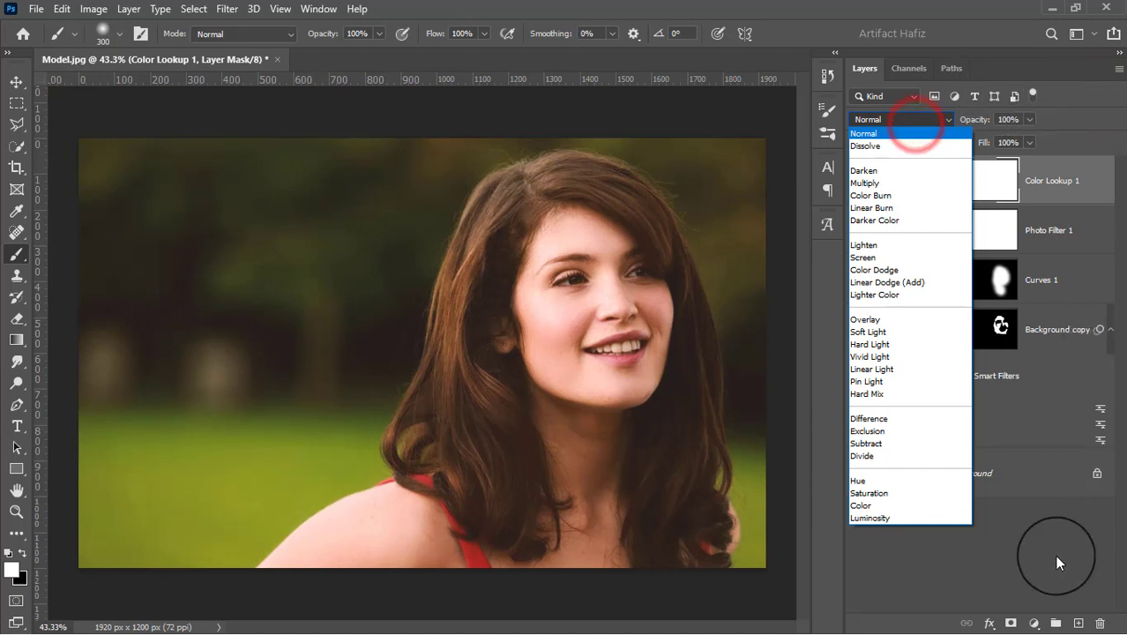
left_click(867, 516)
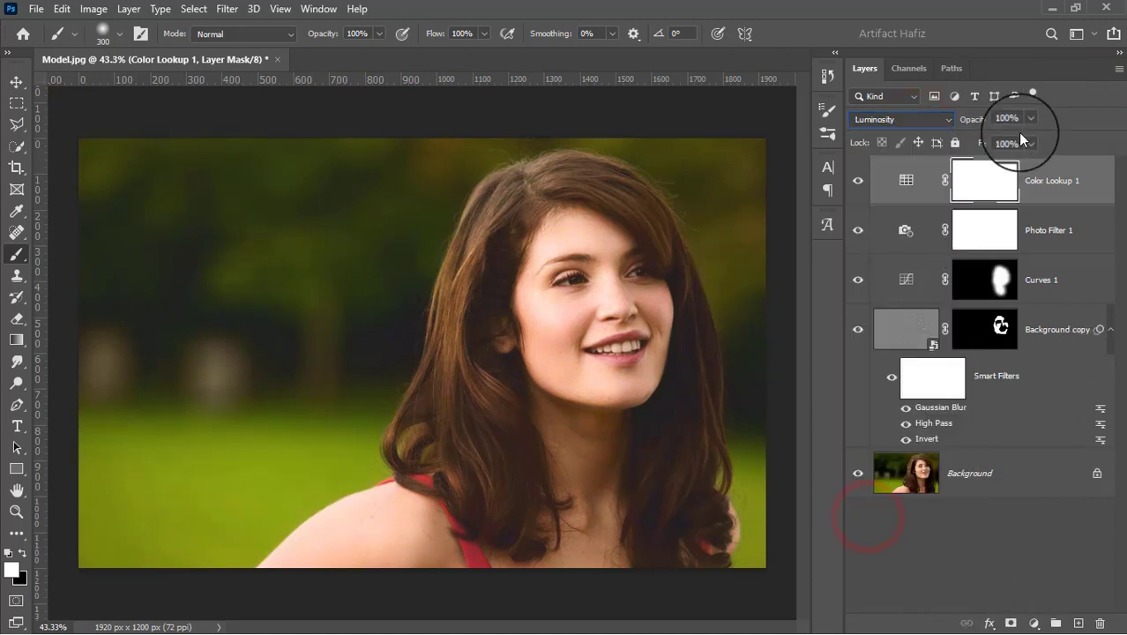
left_click(959, 140)
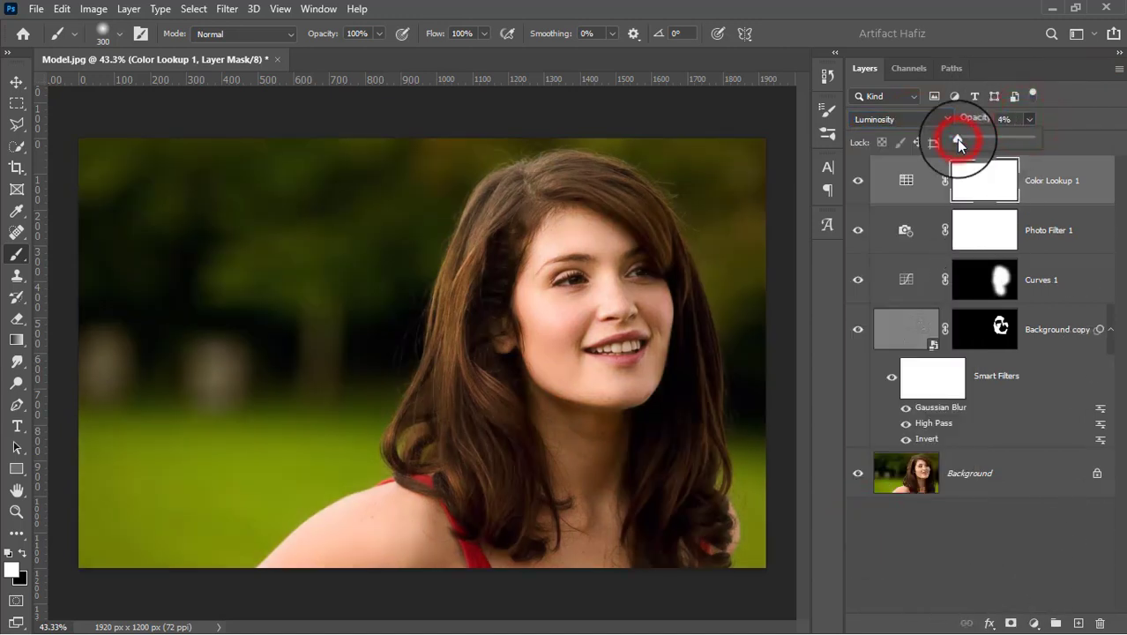
left_click_drag(956, 140, 962, 140)
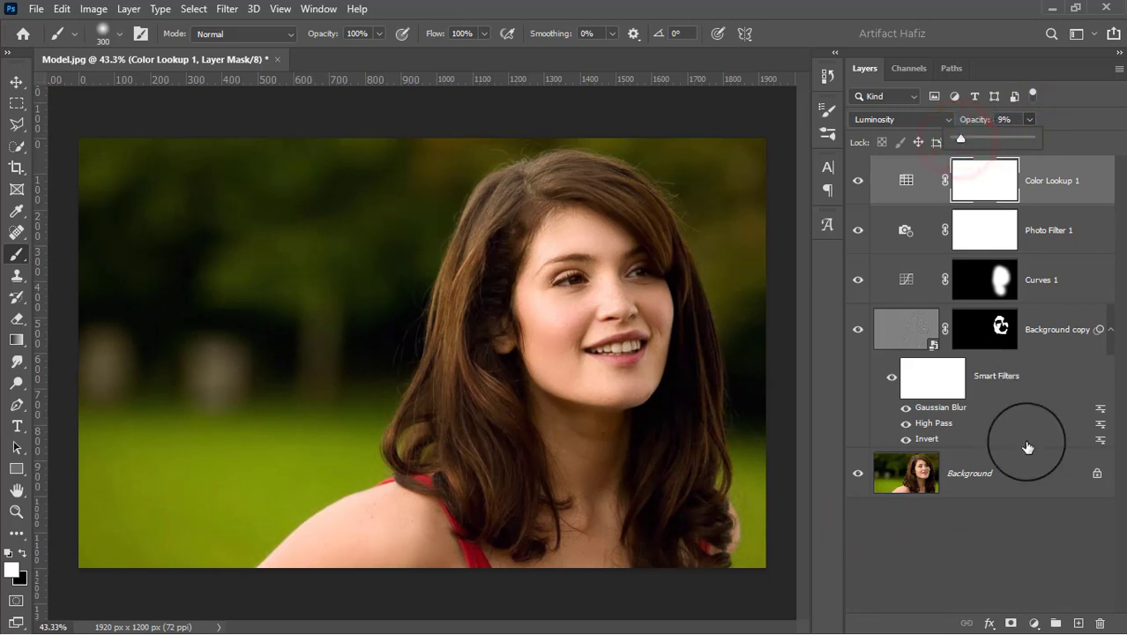
- Add a Levels adjustment layer and brighten the midtones to 1.10
left_click(1034, 624)
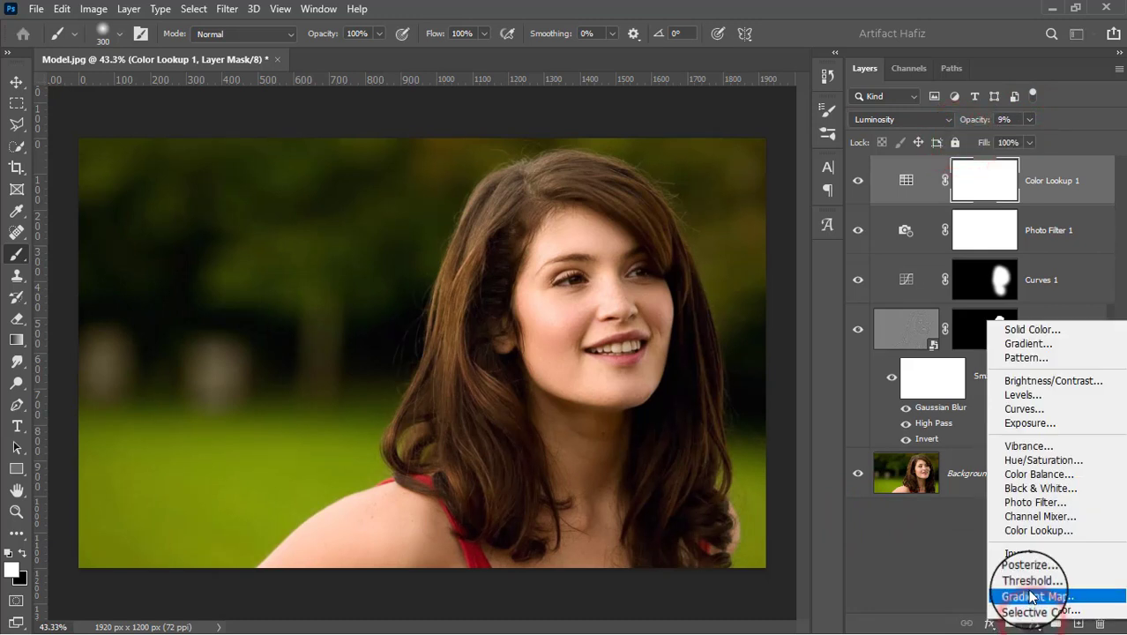
left_click(1008, 394)
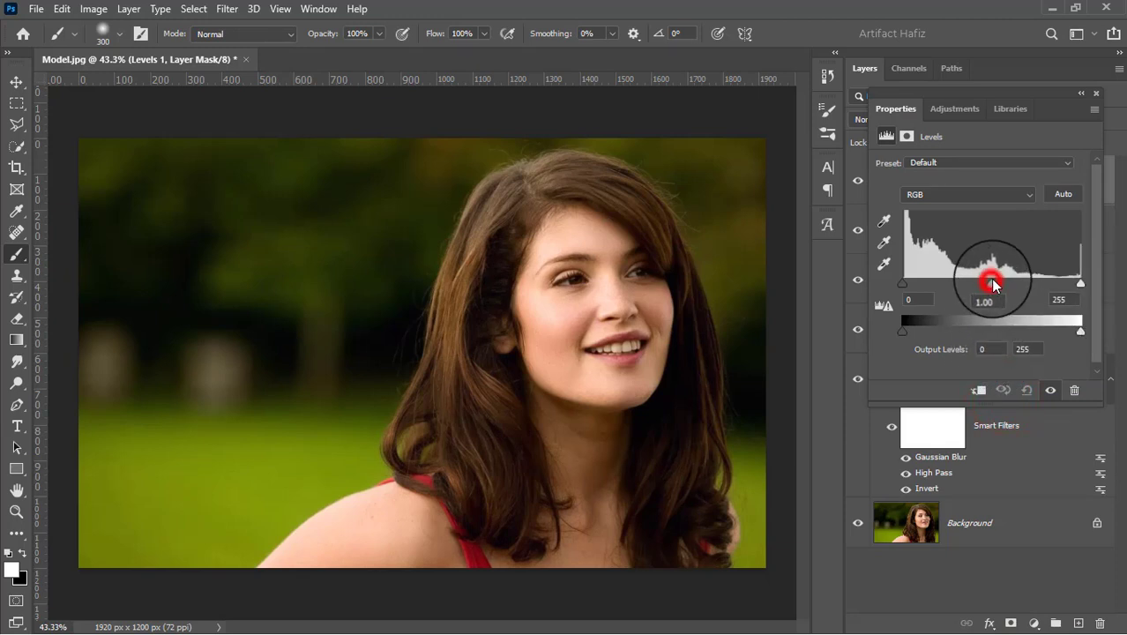
left_click_drag(998, 284, 989, 286)
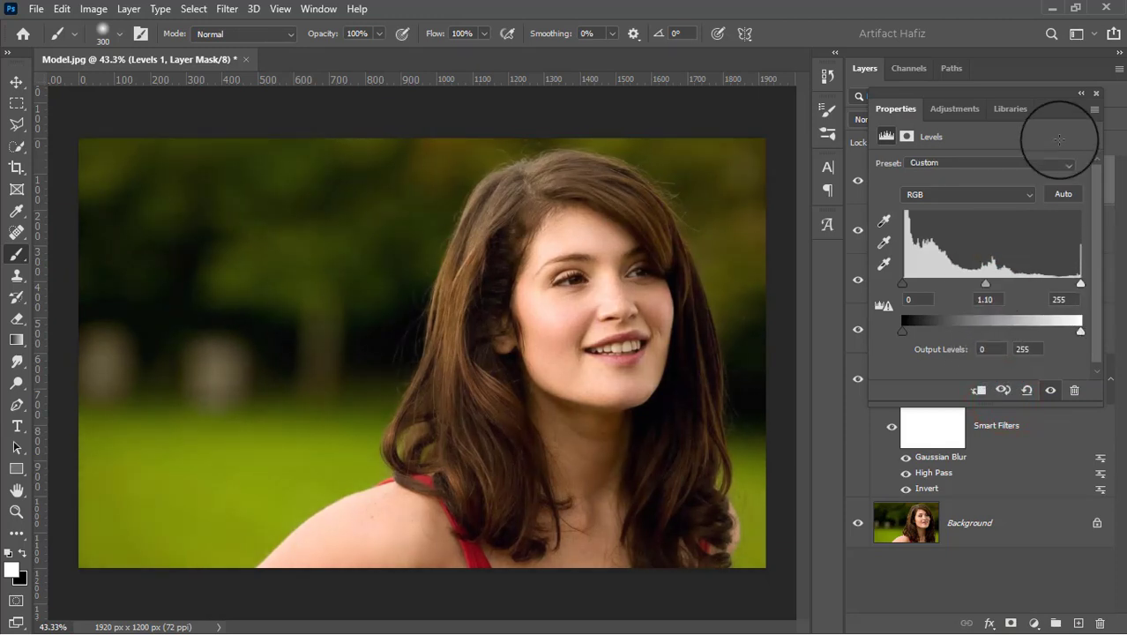
left_click(1095, 94)
- Stamp all visible layers into a new layer on top and convert it for smart filters
key("ctrl+alt+shift+e")
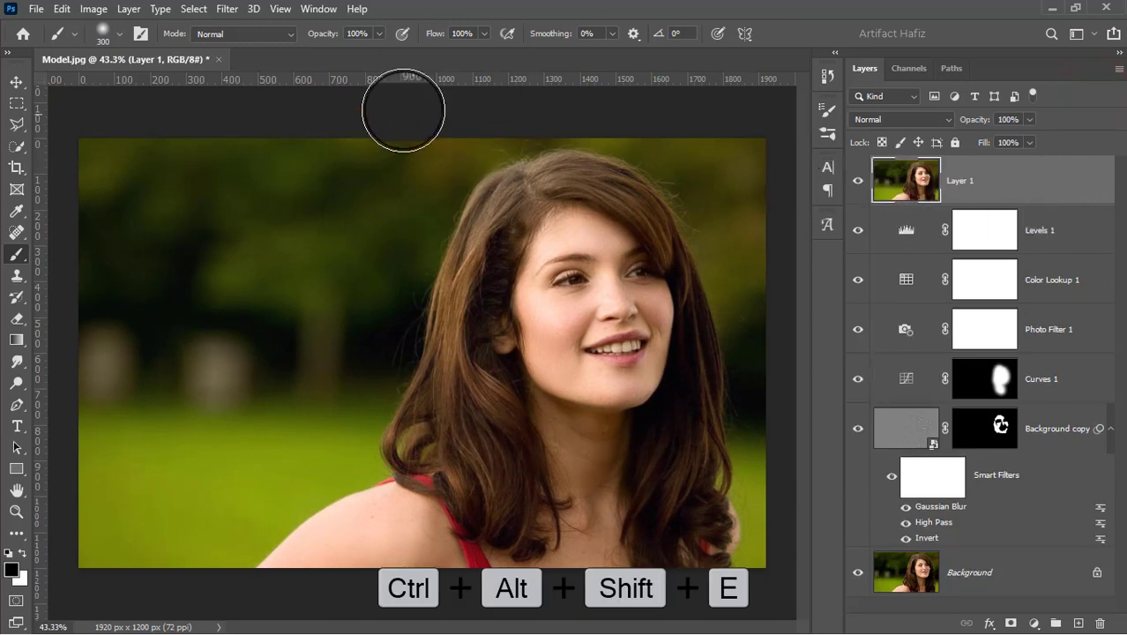
left_click(227, 8)
left_click(231, 50)
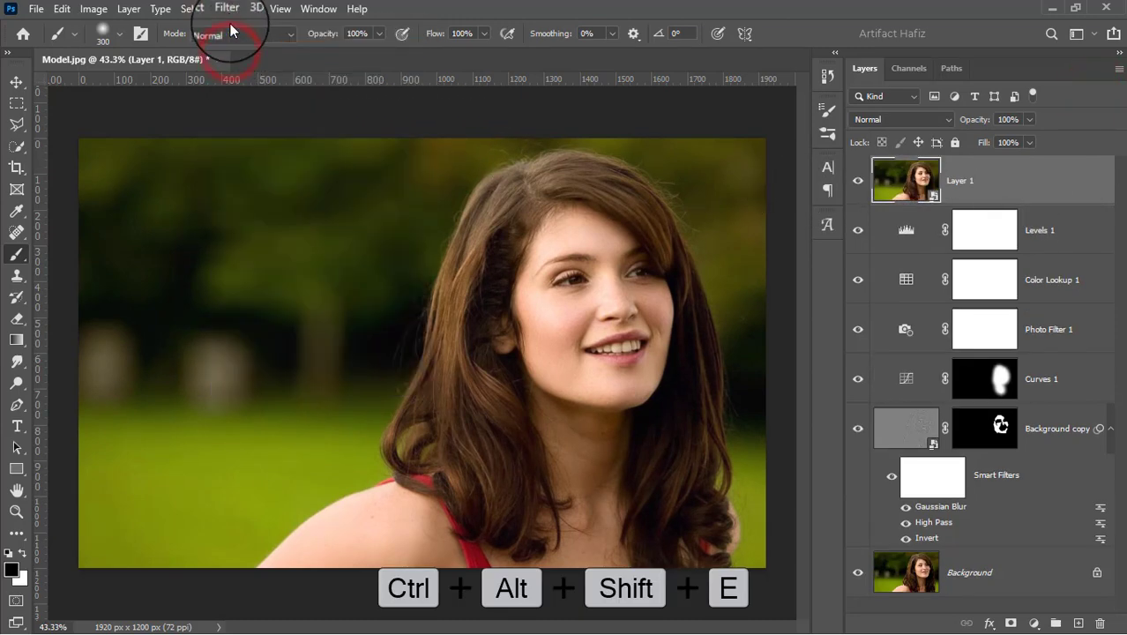
- Open the Camera Raw Filter on the stamped layer and set the Basic exposure to -0.40
left_click(226, 8)
left_click(246, 132)
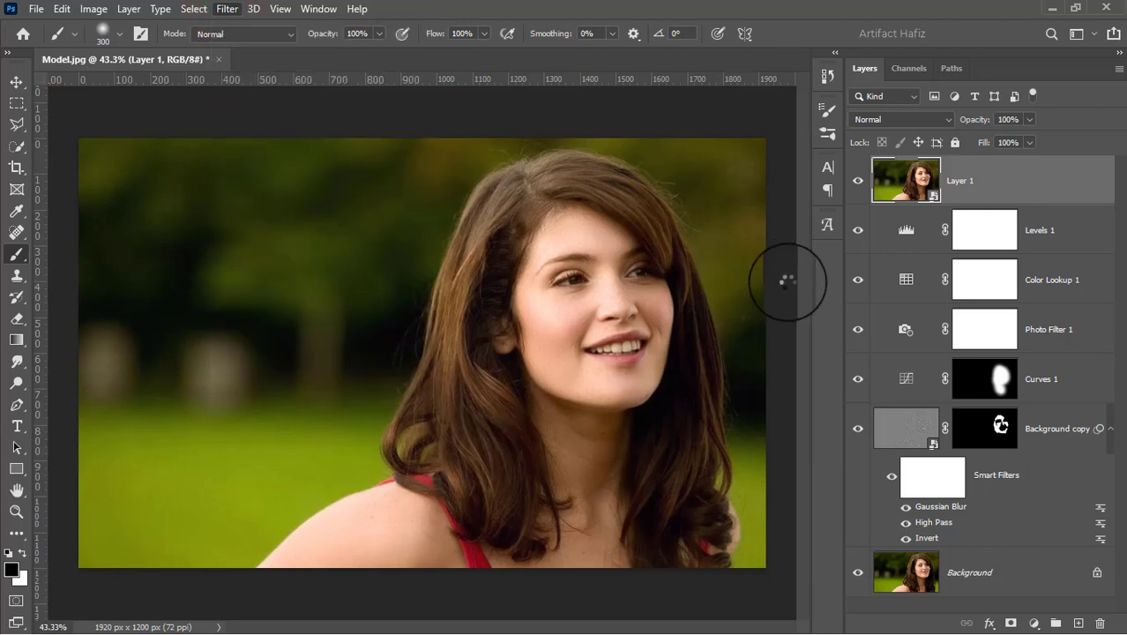
key("shift+ctrl+a")
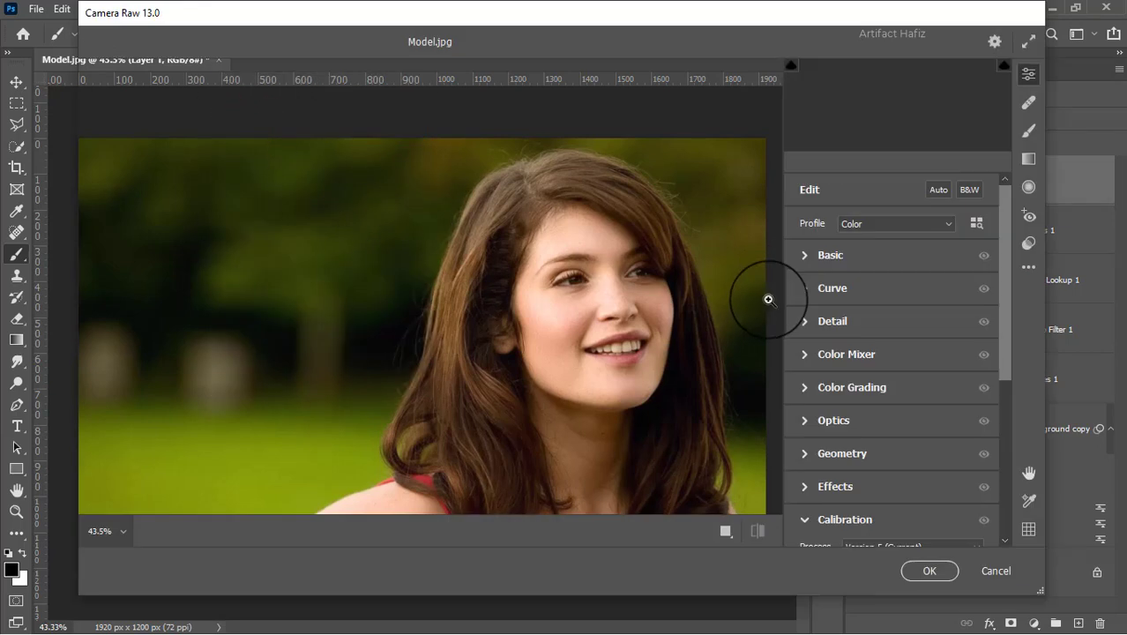
left_click(801, 255)
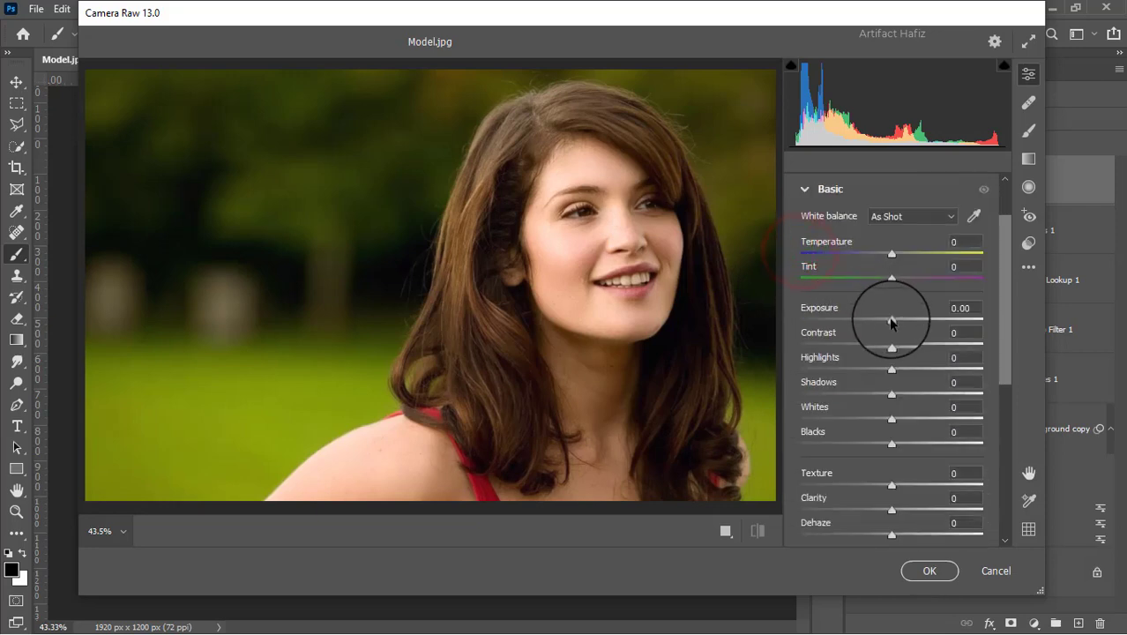
left_click_drag(890, 320, 885, 321)
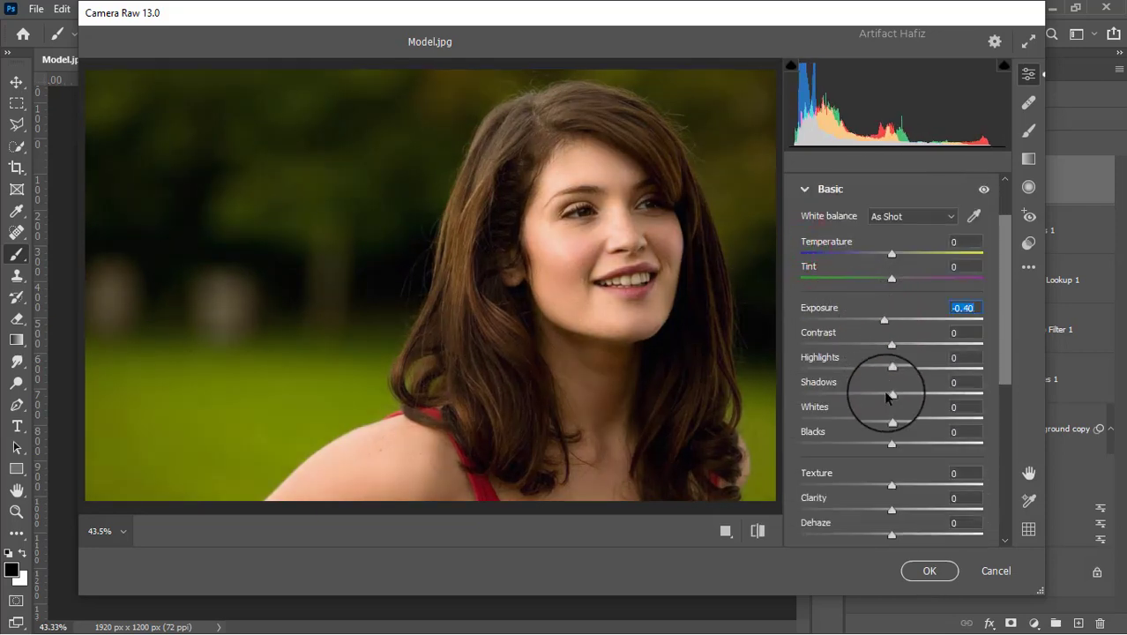
- Set the Camera Raw whites to +10, shadows to +15, blacks to +12 and contrast to -10
left_click(891, 421)
left_click_drag(889, 420, 900, 419)
left_click_drag(893, 371, 906, 396)
mouse_move(893, 445)
left_mouse_down()
mouse_move(911, 450)
mouse_move(901, 447)
left_mouse_up()
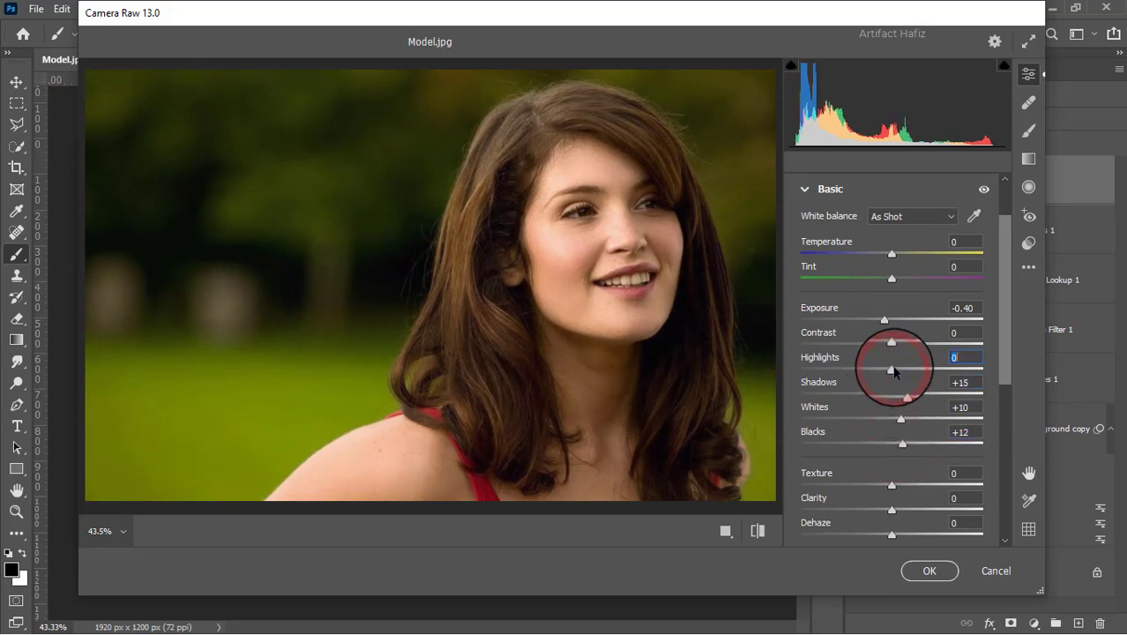
mouse_move(891, 343)
left_mouse_down()
mouse_move(898, 352)
mouse_move(872, 348)
mouse_move(885, 353)
left_mouse_up()
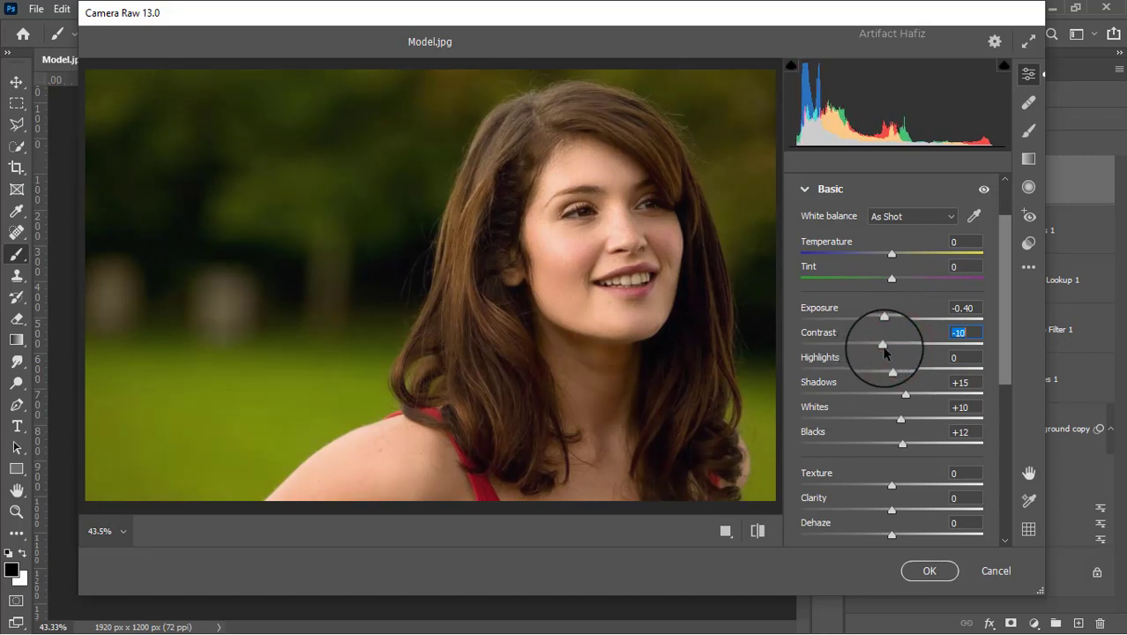
- Set texture to -4, clarity to +4 and dehaze to -6 in the Basic adjustments
scroll(886, 350, "down", 5)
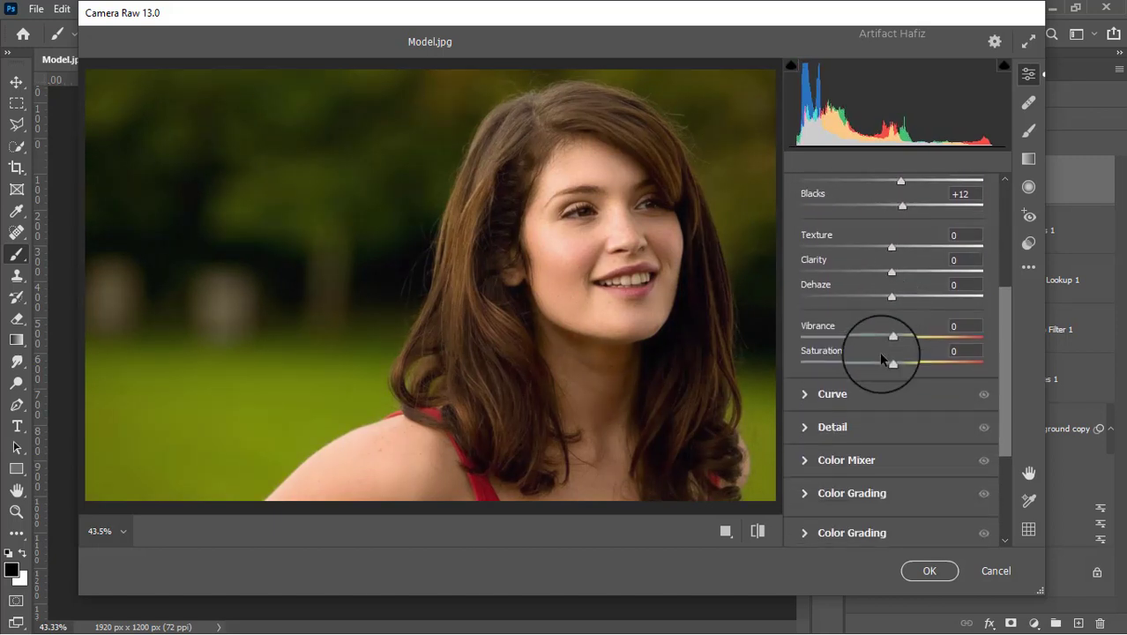
left_click(893, 249)
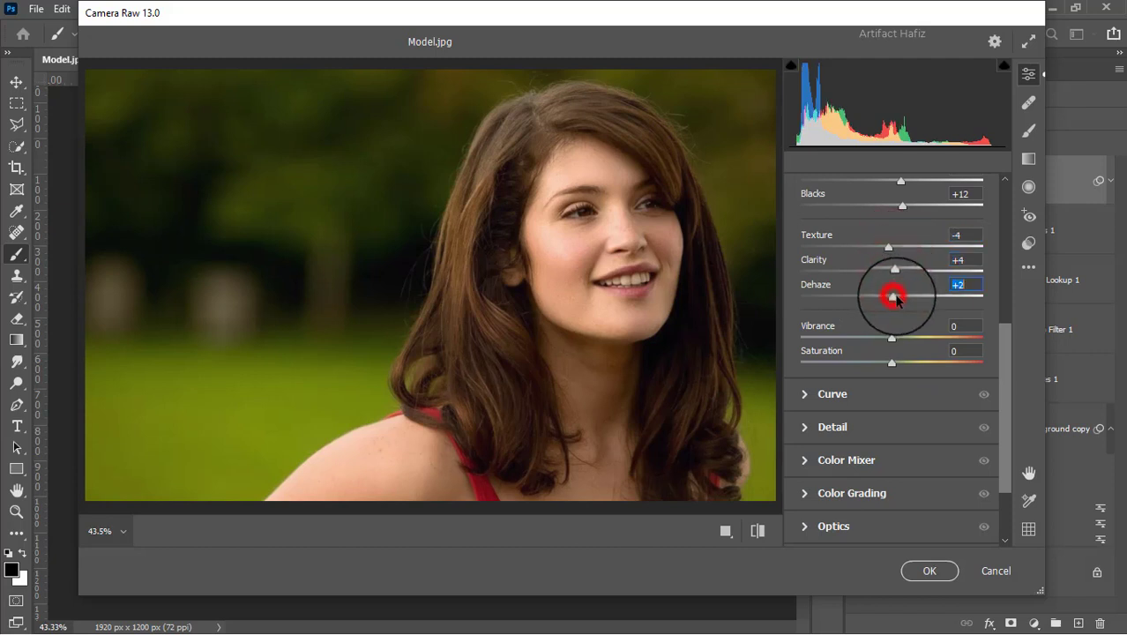
left_click_drag(894, 300, 887, 302)
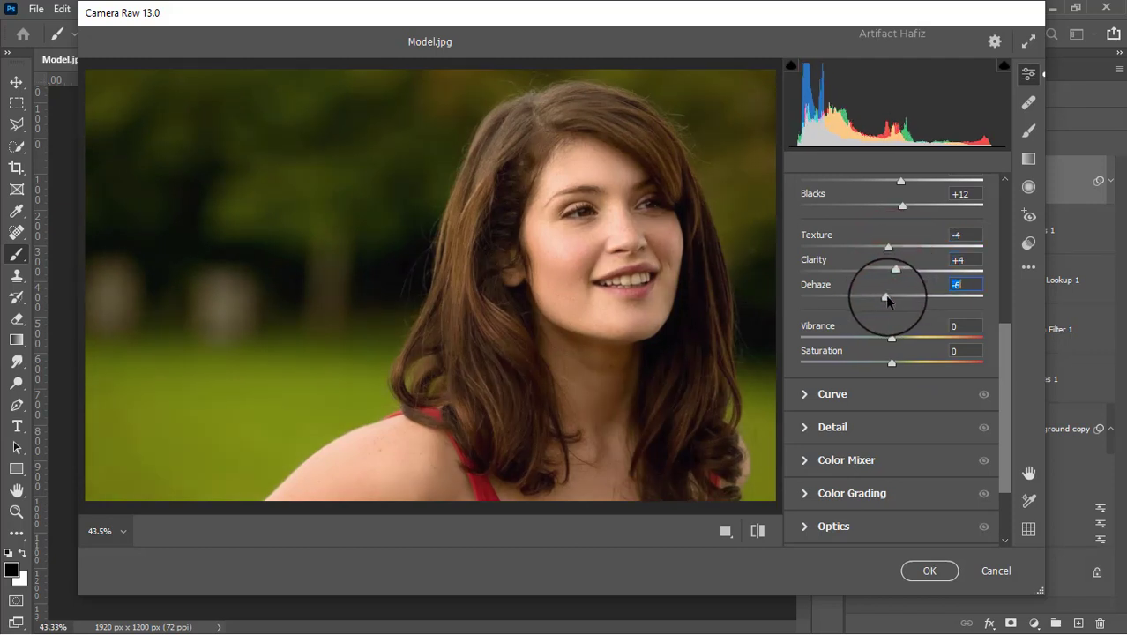
- Add point curve anchors at input 62, output 61 and input 193, output 190, and lift the black point to output 6
scroll(891, 300, "down", 2)
left_click(816, 317)
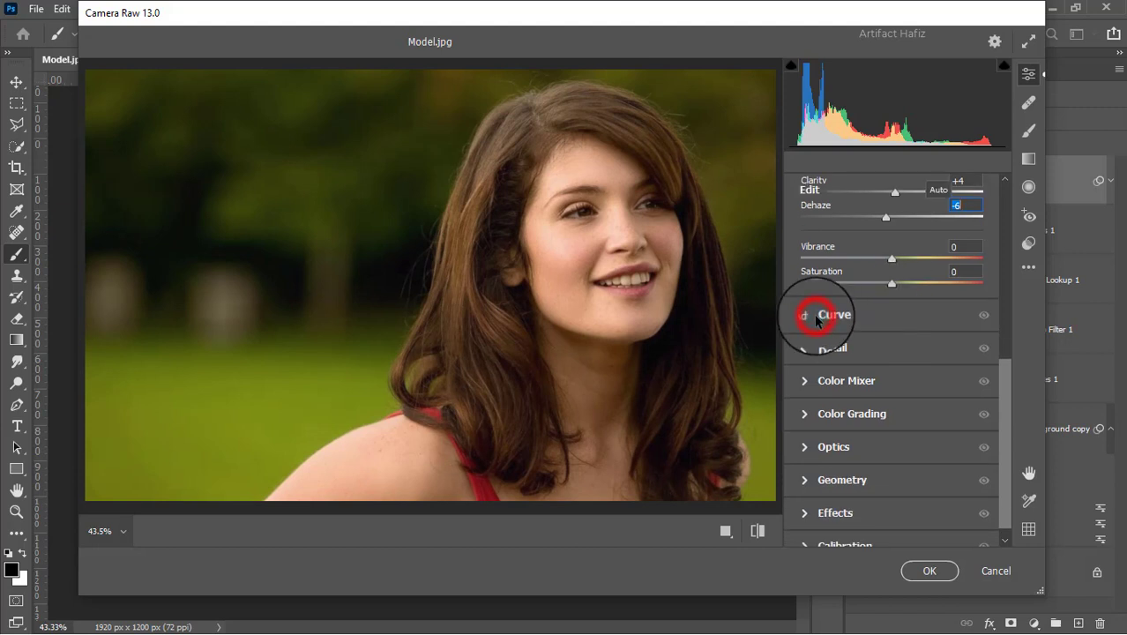
left_click(845, 404)
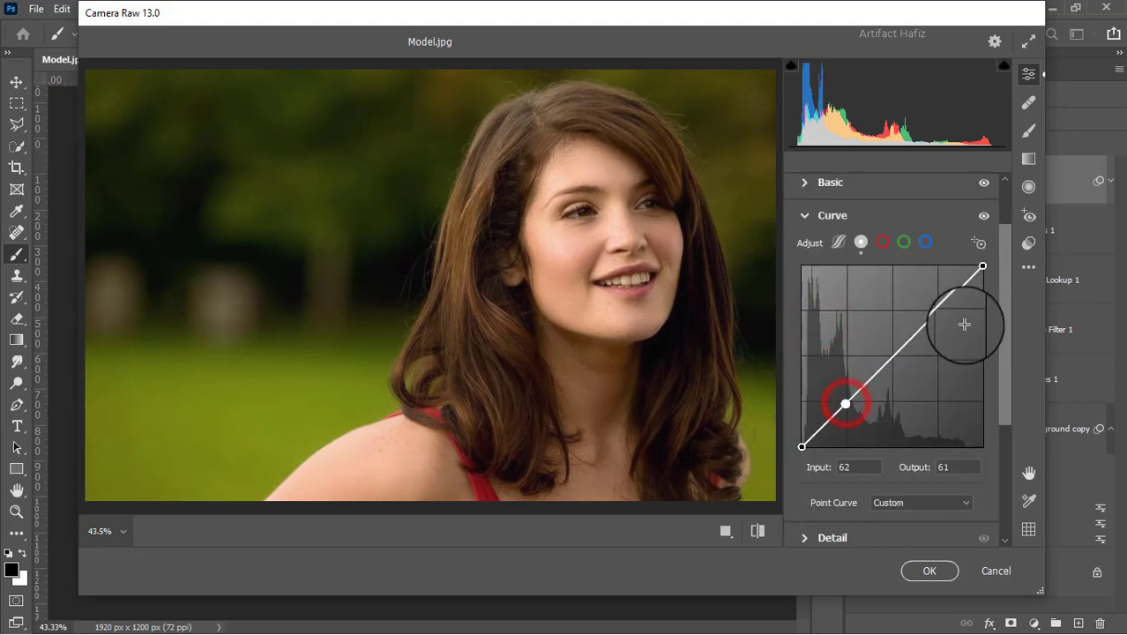
left_click_drag(939, 310, 939, 314)
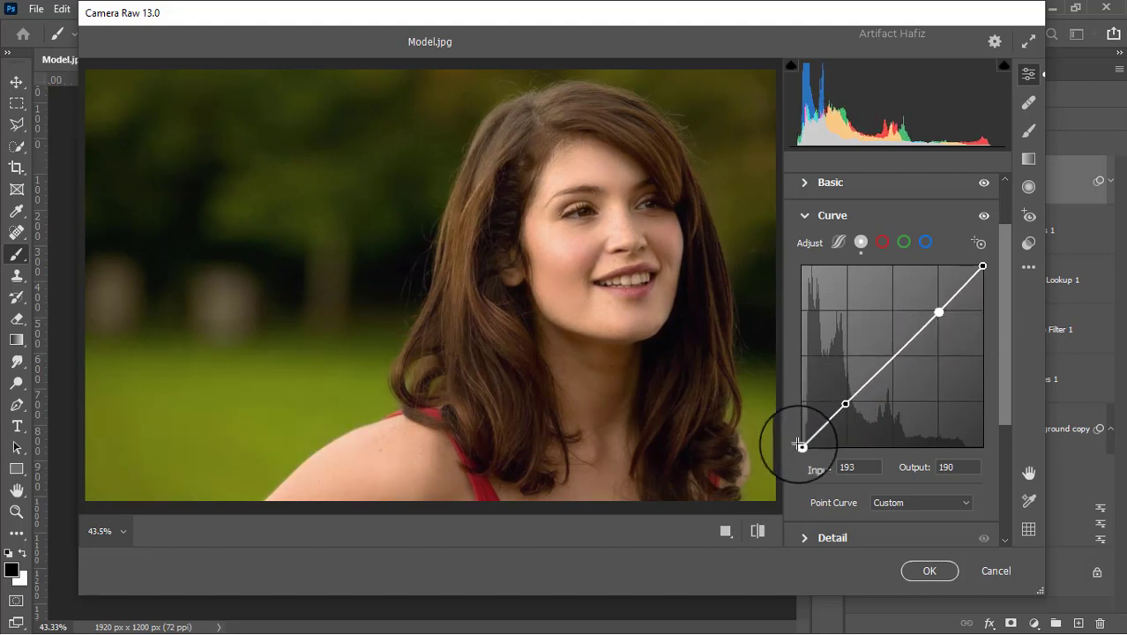
left_click_drag(800, 442, 803, 443)
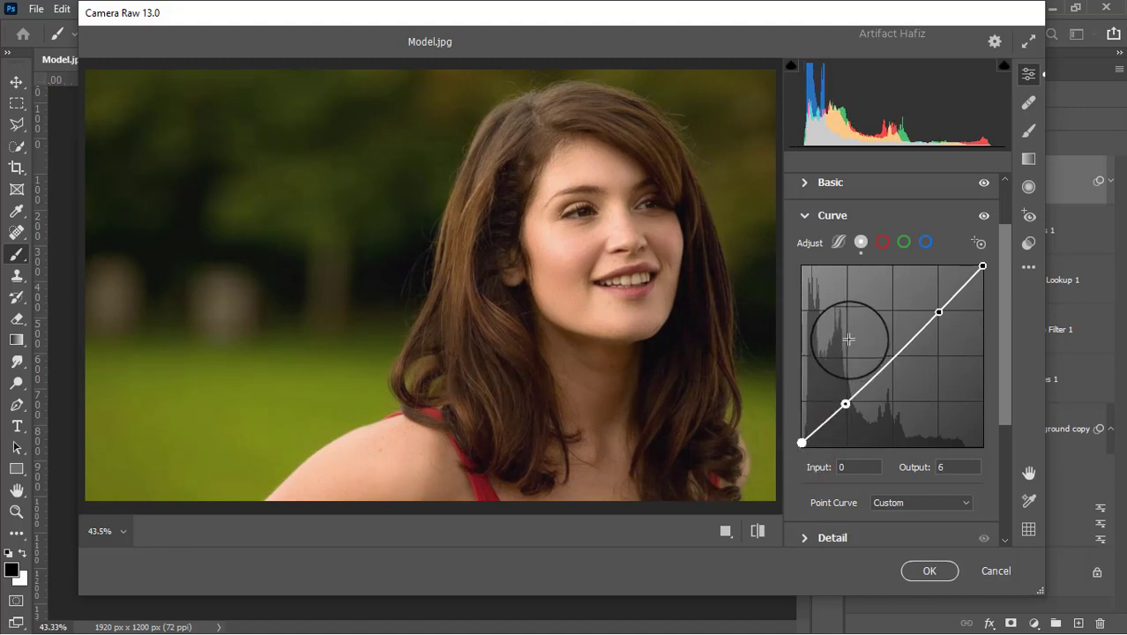
- Set the Detail adjustments to noise reduction 7, sharpening 15 and color noise reduction 8
scroll(849, 340, "down", 3)
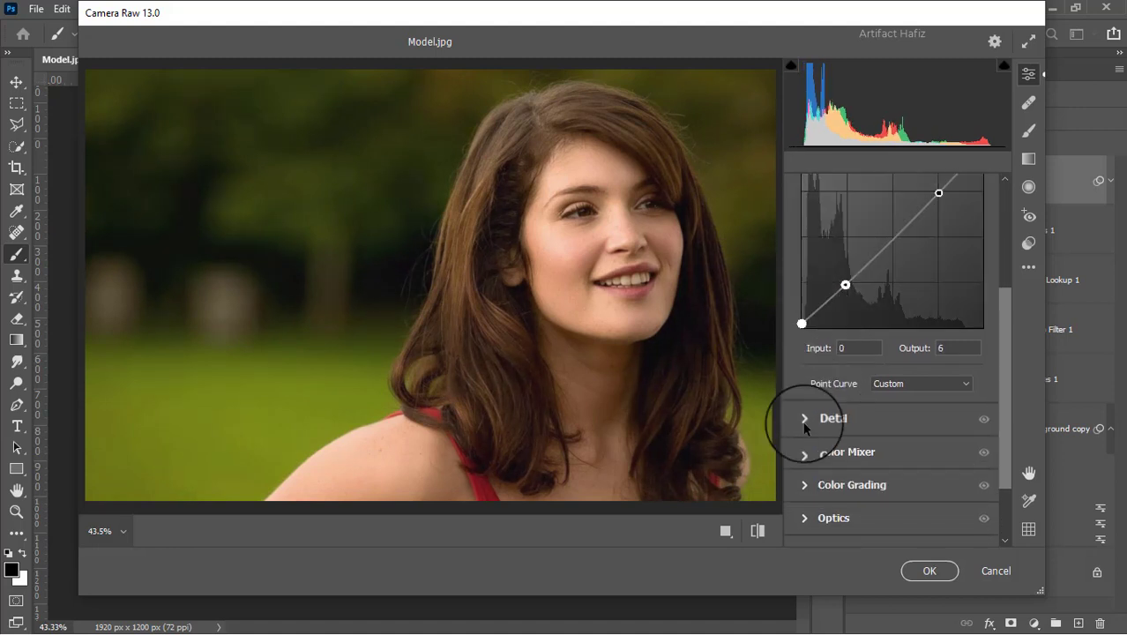
left_click(803, 426)
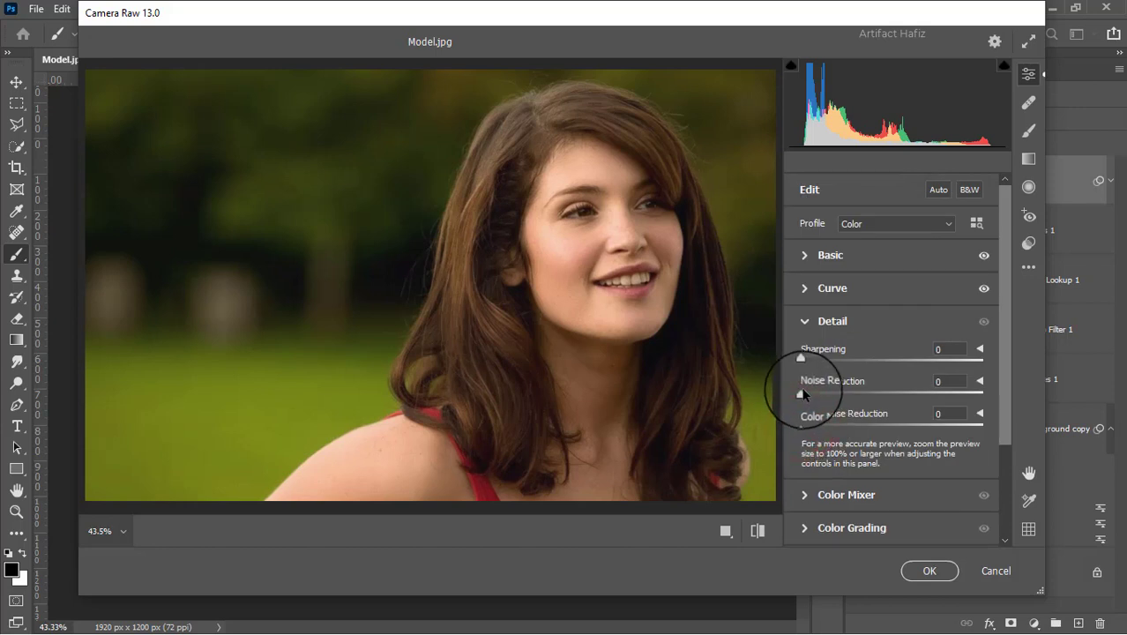
left_click_drag(807, 394, 813, 394)
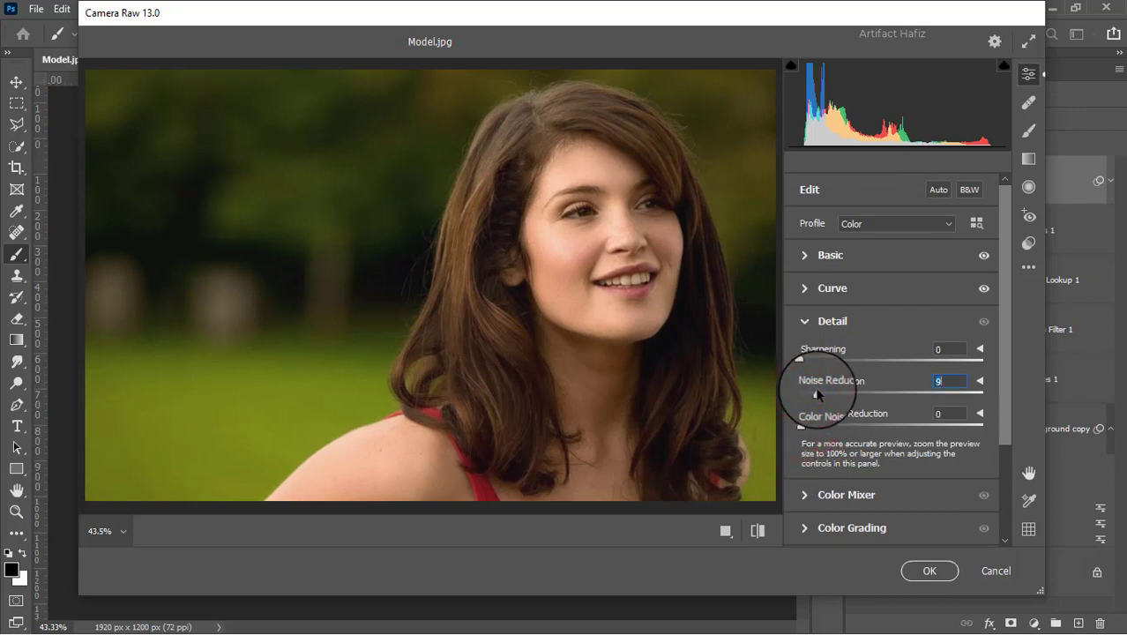
left_click_drag(821, 395, 818, 363)
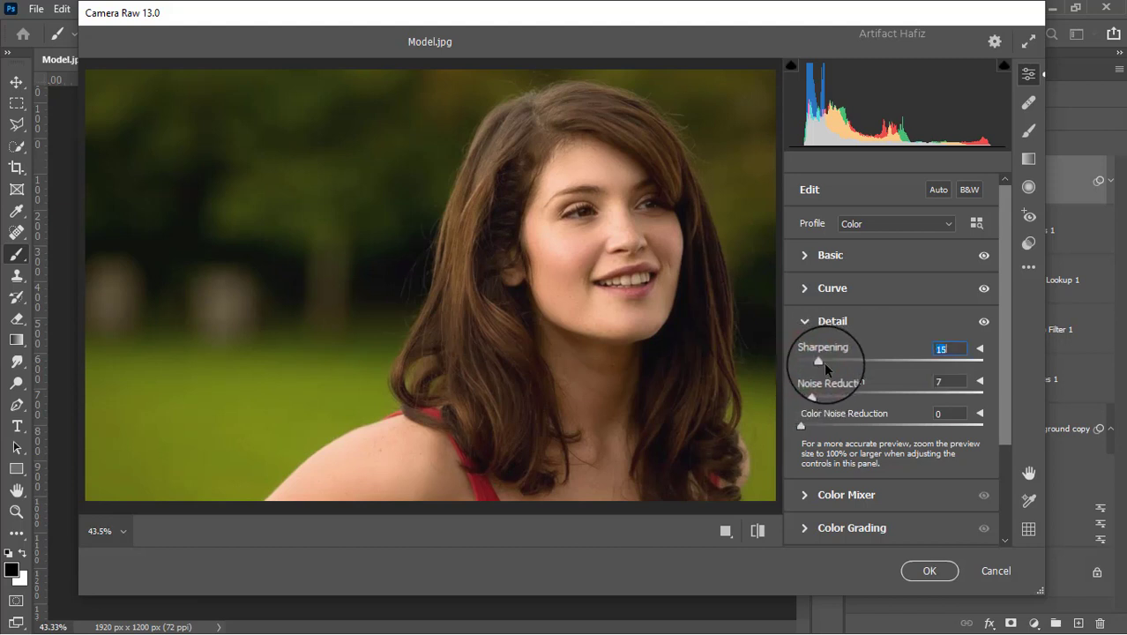
scroll(824, 362, "down", 2)
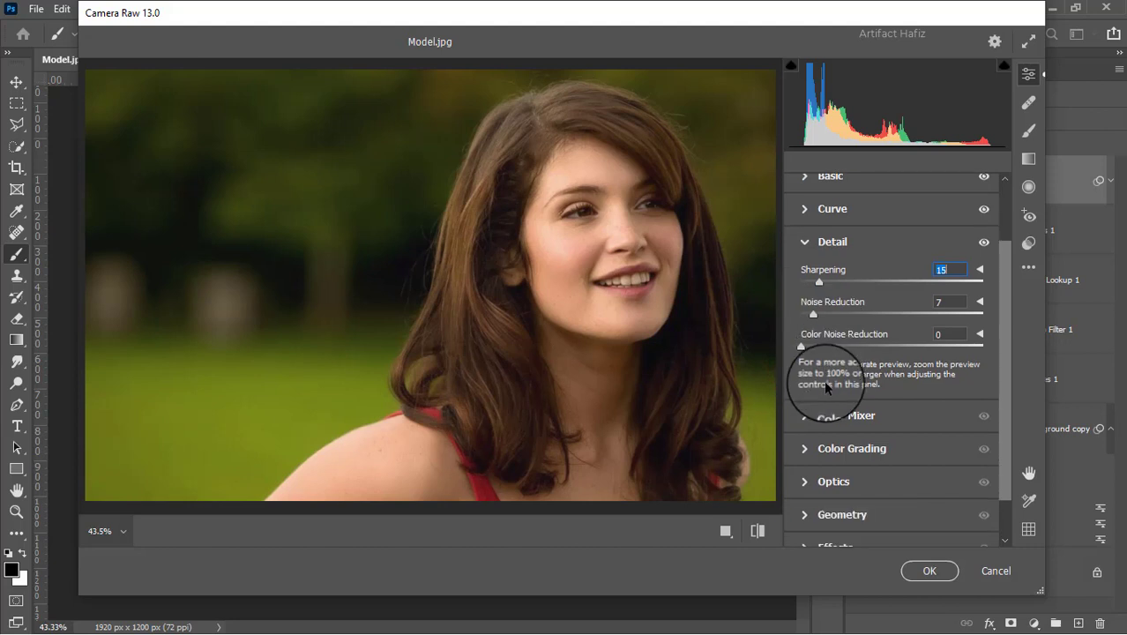
left_click_drag(804, 347, 818, 351)
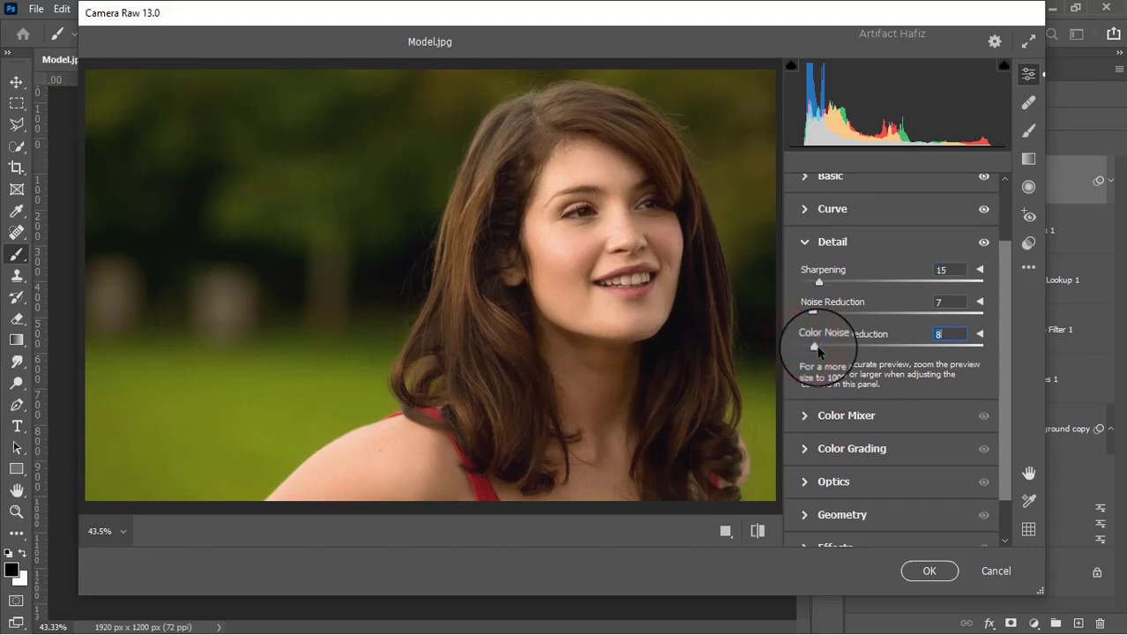
- Set the Color Mixer saturation to Reds +81, Yellows -42, Greens -65, Aquas +16, Blues +7 and Purples +15
left_click(801, 414)
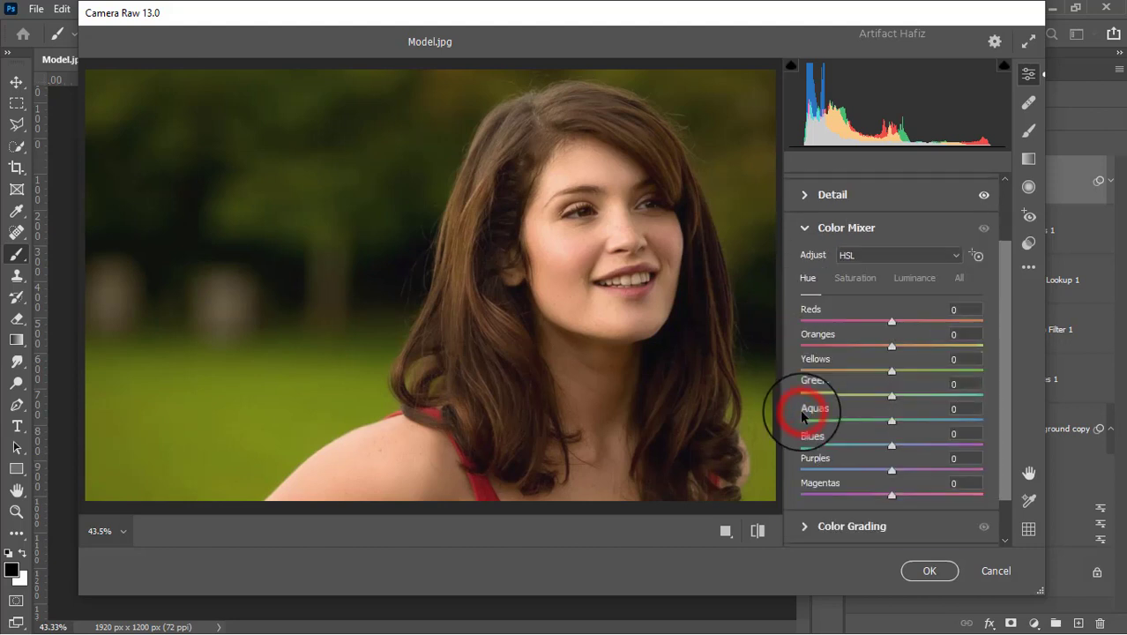
left_click(856, 278)
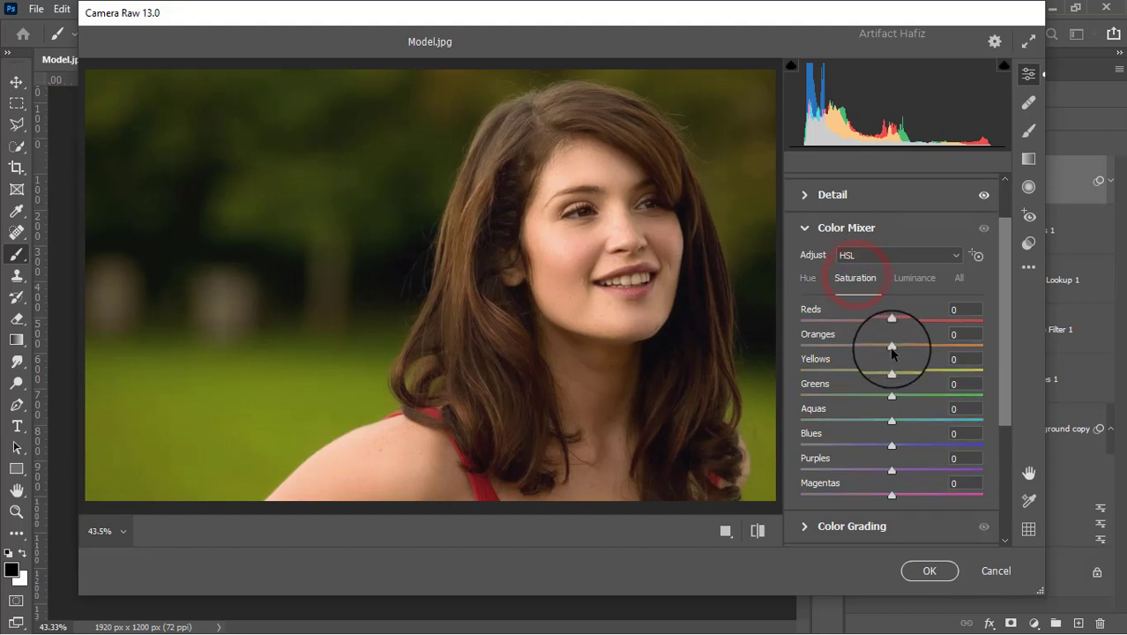
left_click_drag(894, 320, 964, 320)
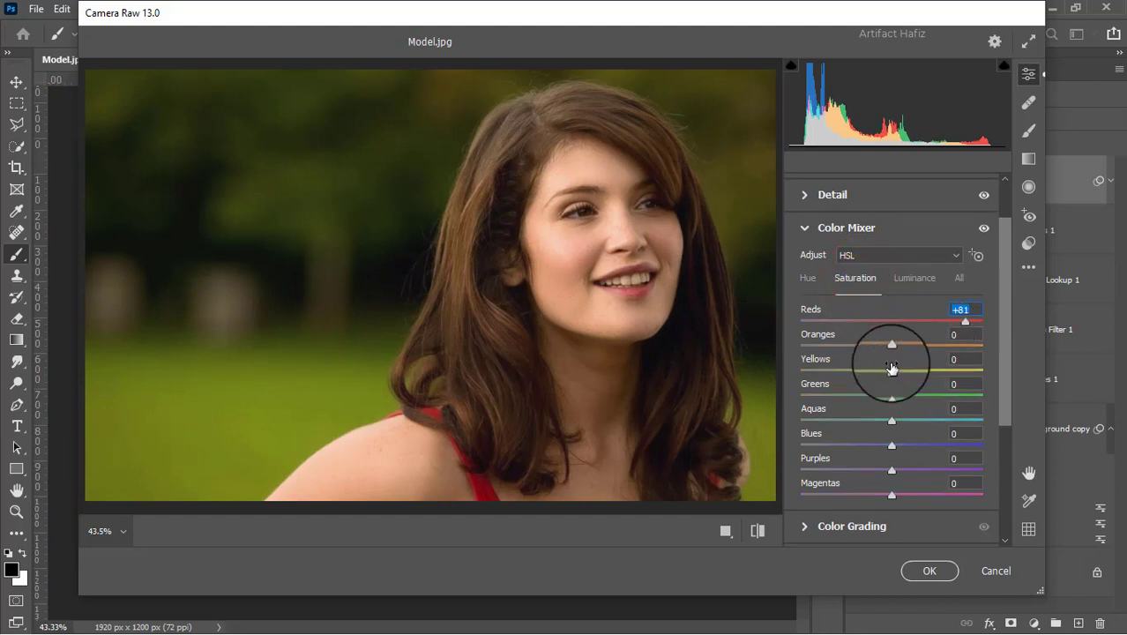
left_click_drag(891, 373, 831, 373)
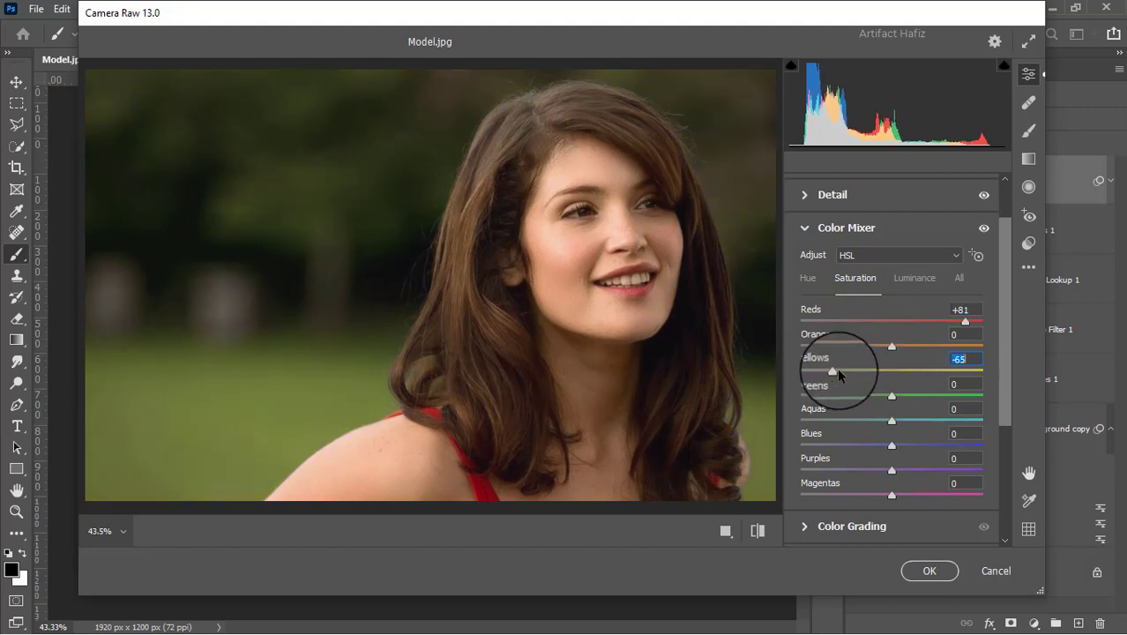
left_click_drag(837, 371, 836, 396)
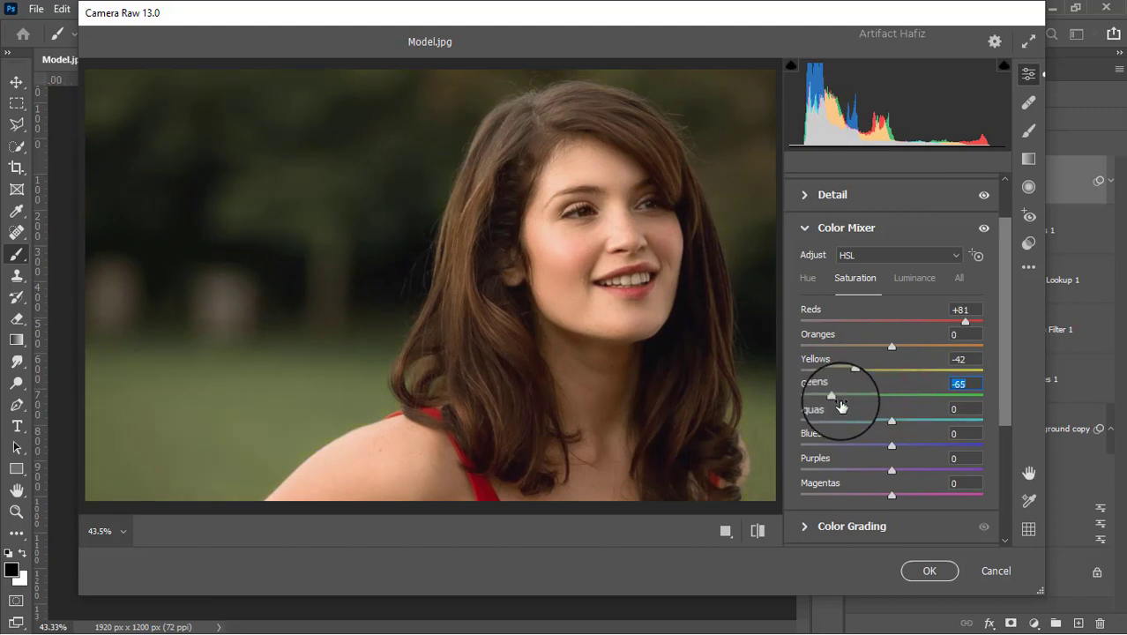
left_click_drag(892, 447, 907, 421)
left_click_drag(891, 470, 906, 470)
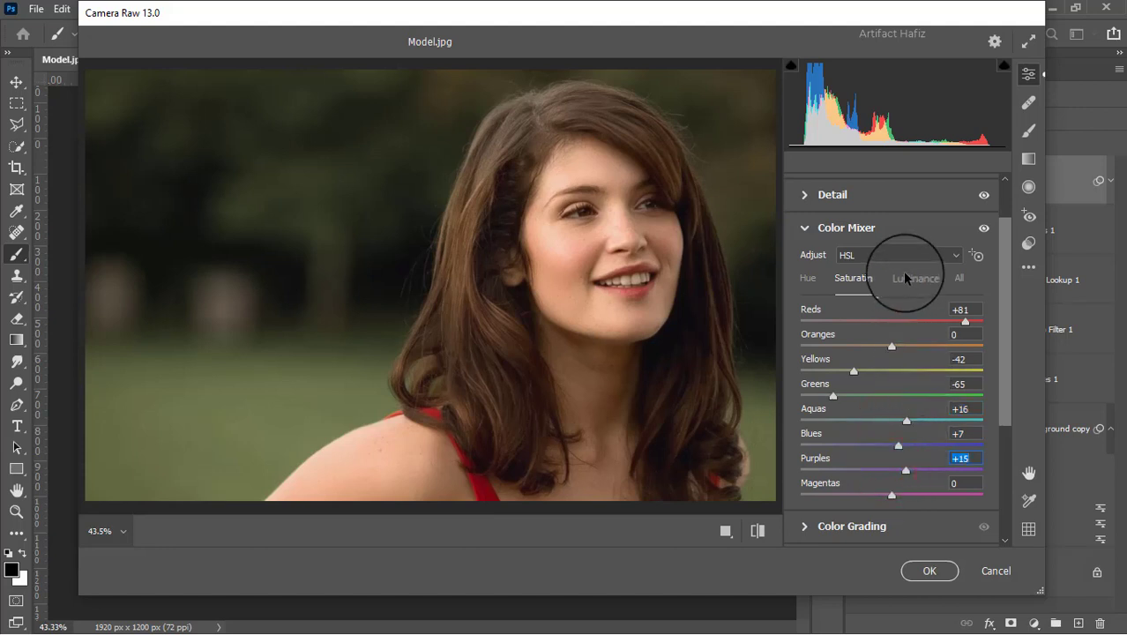
- Raise the Oranges luminance slightly in the Color Mixer and set the hues to Blues -100, Aquas -100 and Greens +12
left_click(905, 277)
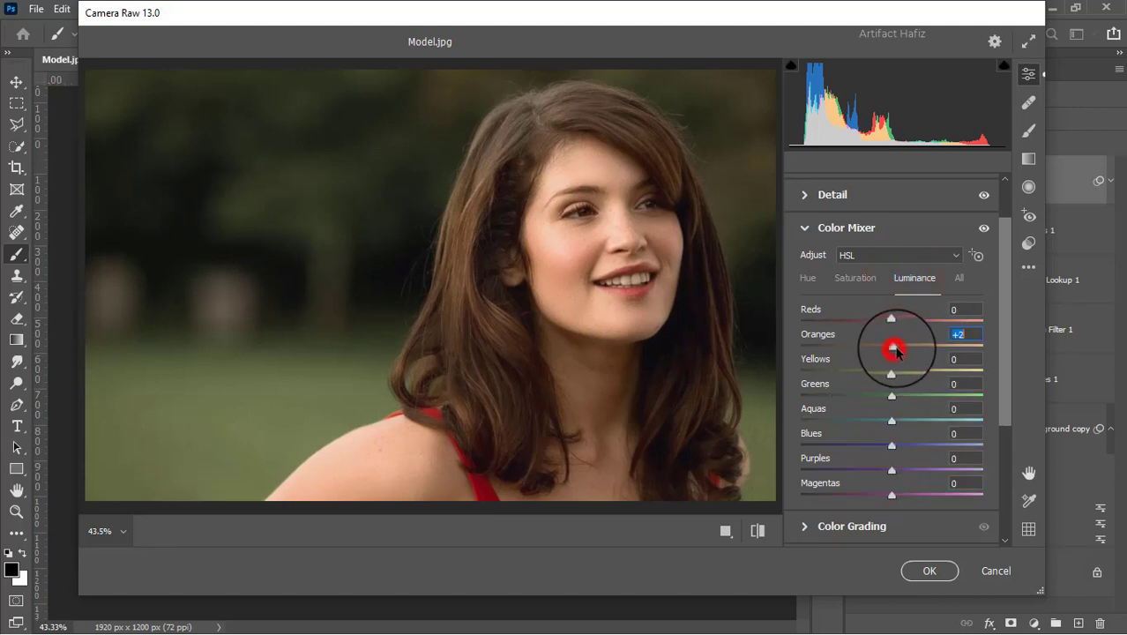
left_click(808, 278)
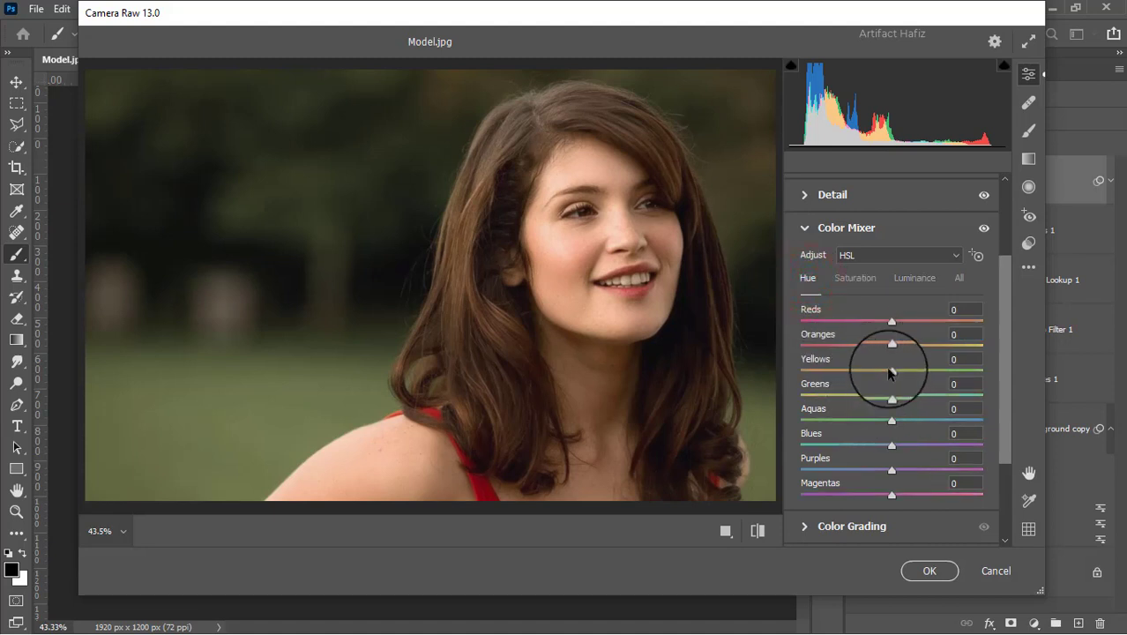
left_click_drag(891, 443, 803, 450)
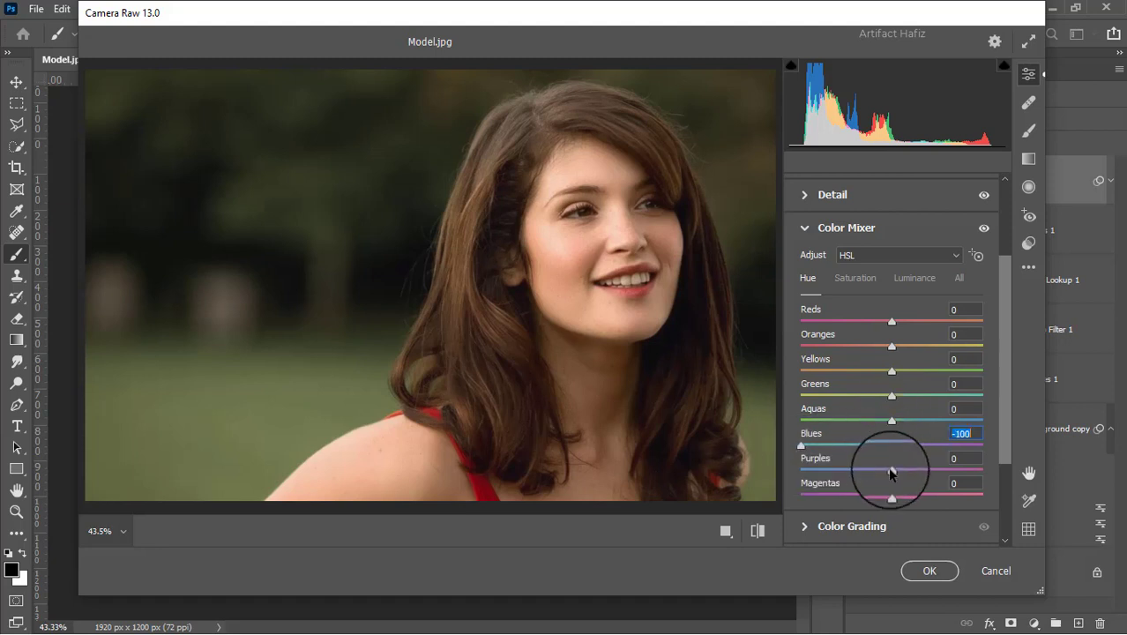
left_click(893, 422)
left_click_drag(893, 423, 761, 433)
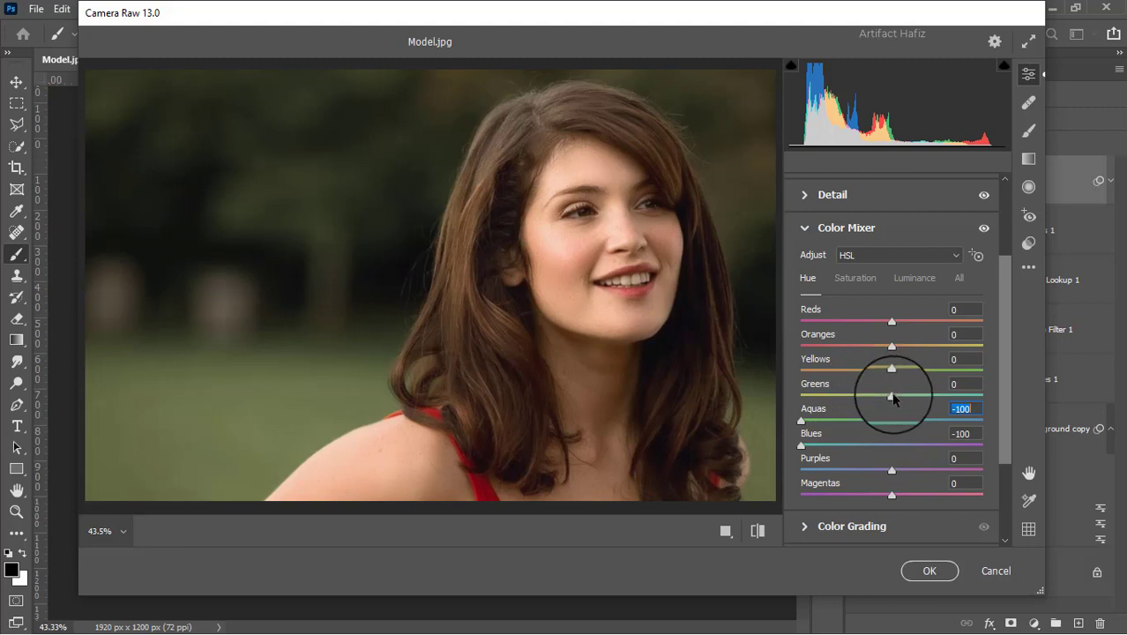
mouse_move(893, 397)
left_mouse_down()
mouse_move(930, 401)
mouse_move(874, 408)
mouse_move(902, 406)
left_mouse_up()
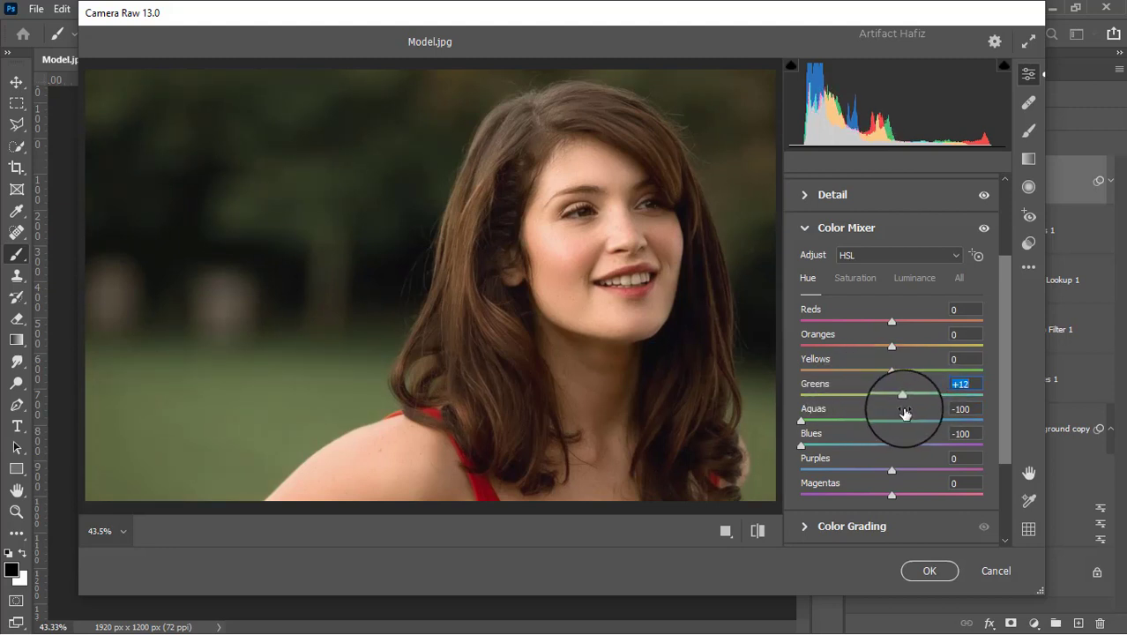
- Color grade the shadows towards blue and the highlights towards green with hue 98 and saturation 18
scroll(904, 405, "down", 3)
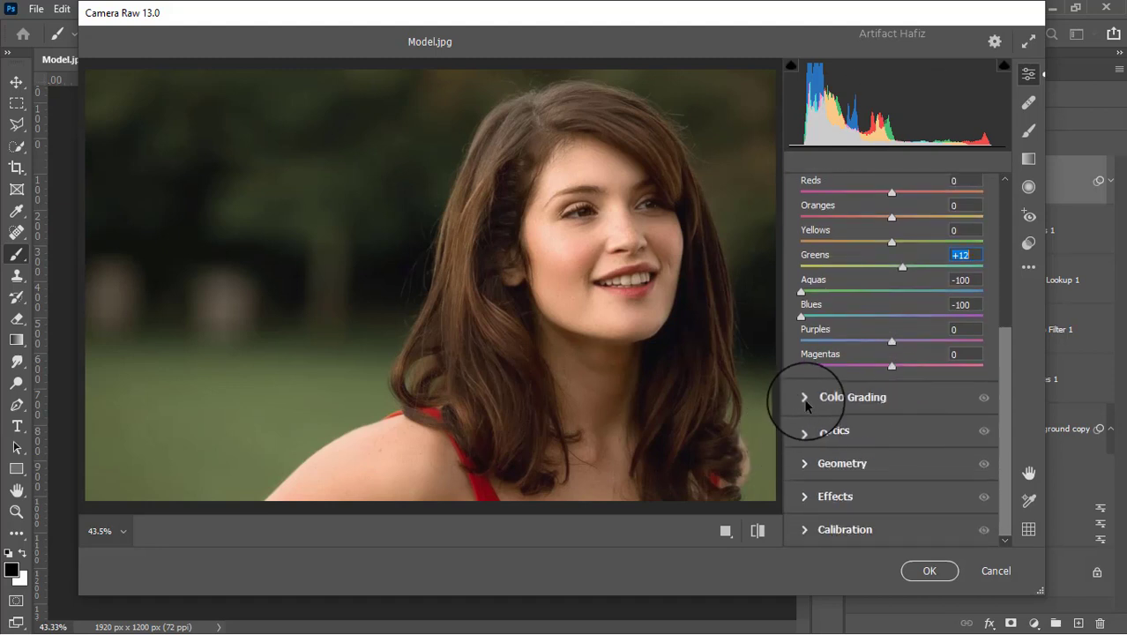
left_click(803, 397)
left_click_drag(836, 439, 936, 374)
scroll(876, 377, "down", 1)
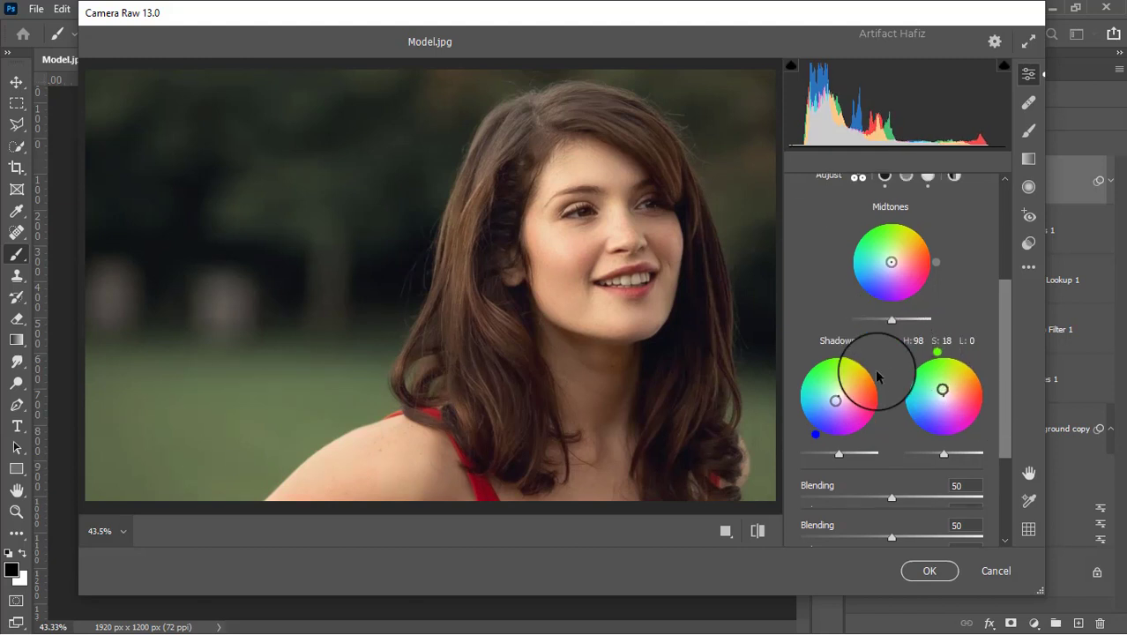
- Calibrate the saturation to -5 for Red Primary and +7 for Green Primary, adjust Blue Primary saturation slightly, and apply the filter
scroll(876, 377, "down", 3)
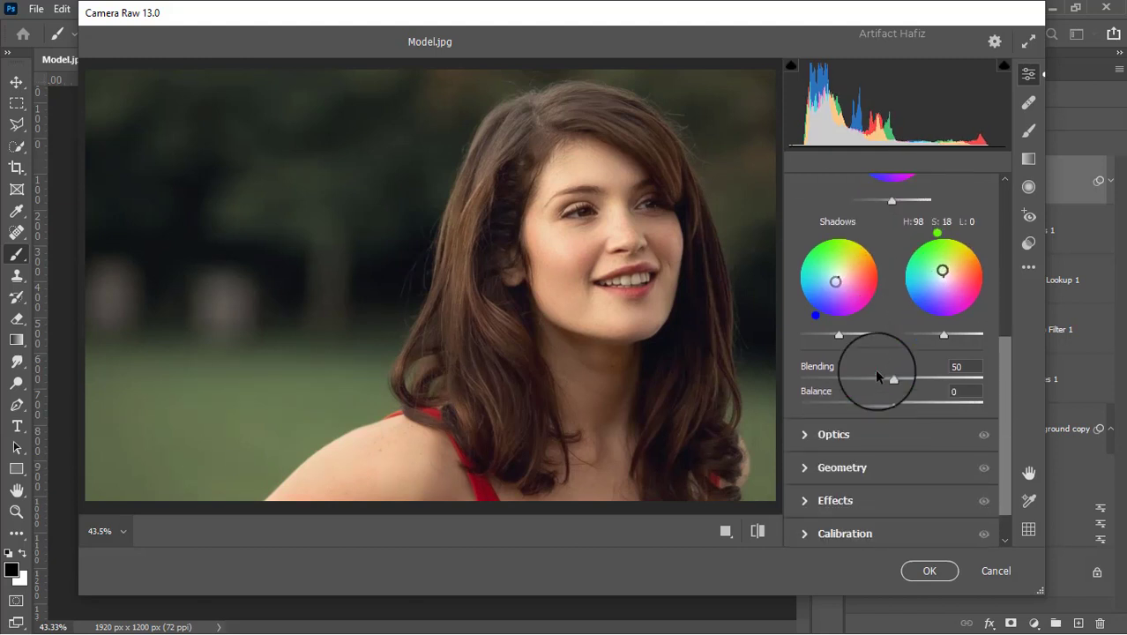
left_click(804, 531)
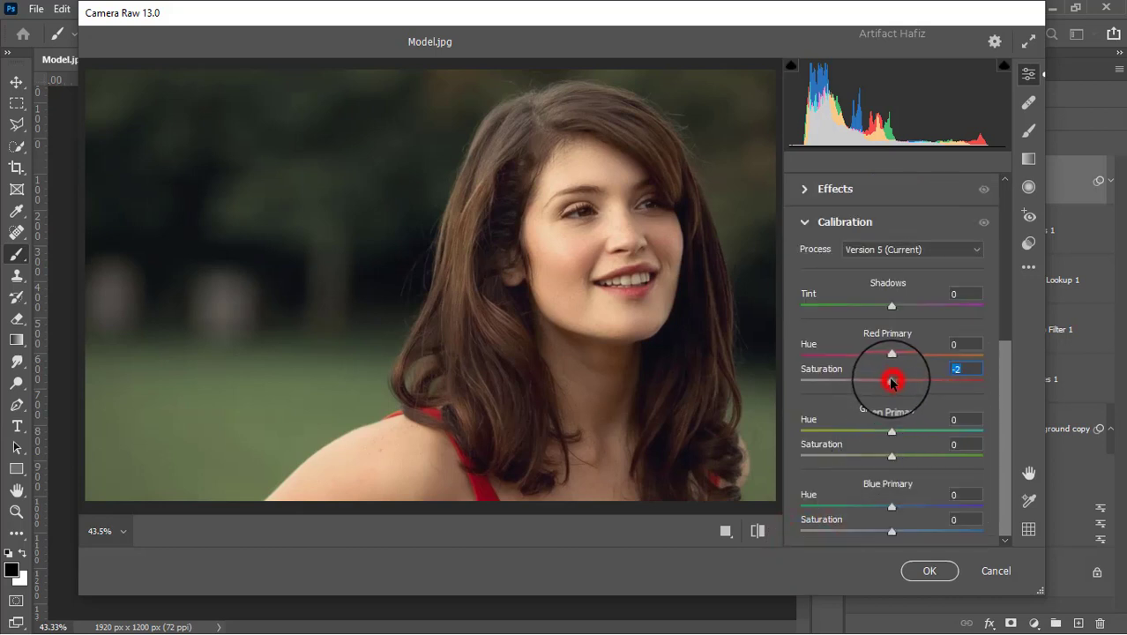
left_click_drag(892, 382, 886, 380)
left_click(894, 456)
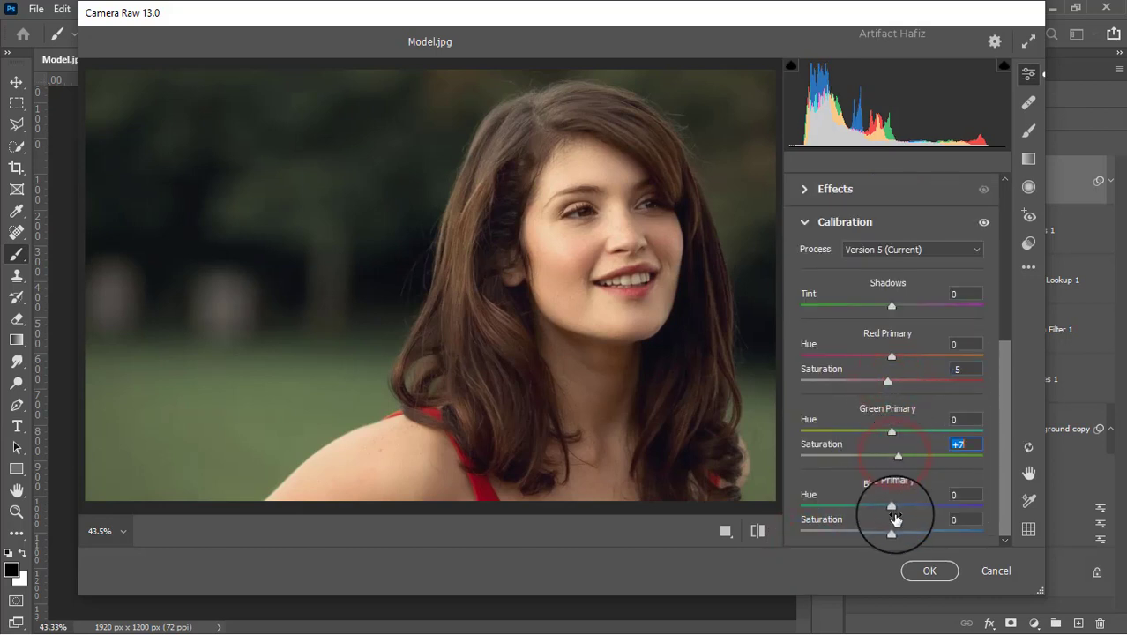
left_click_drag(892, 531, 895, 531)
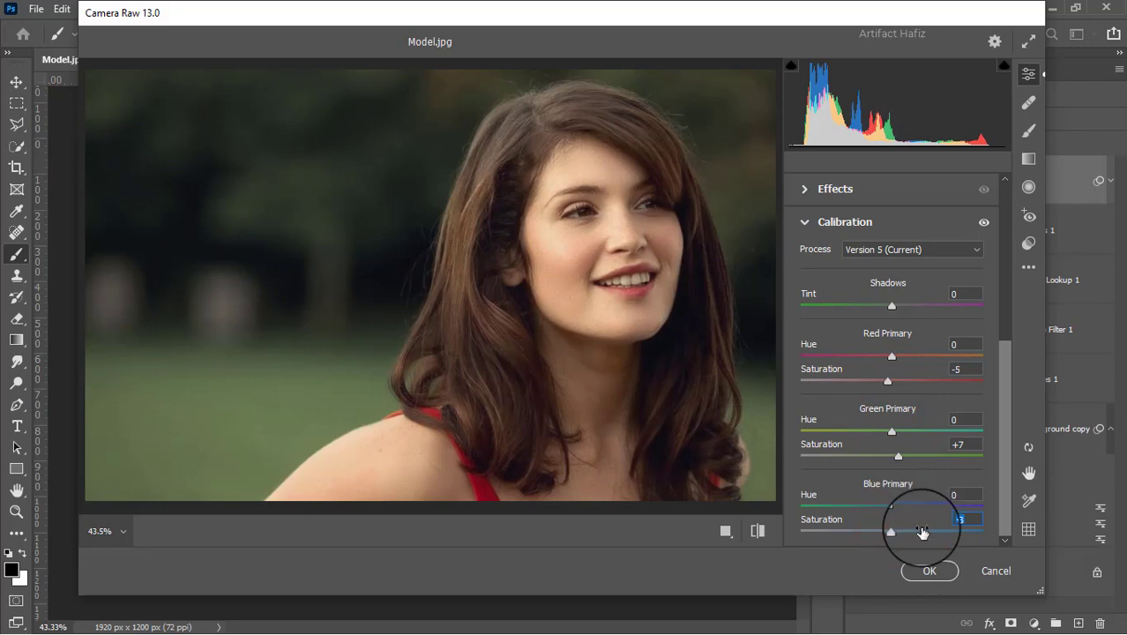
left_click(922, 569)
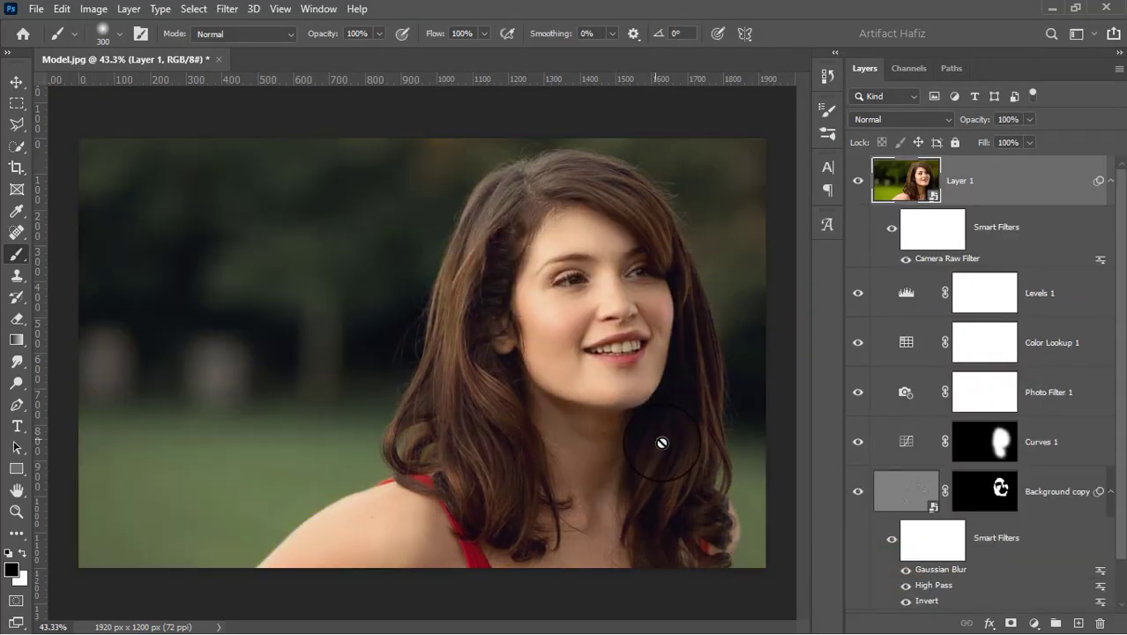
- Compare the original Background with the finished edit by hiding and showing all the other layers
scroll(873, 450, "down", 1)
left_click(857, 589, "alt")
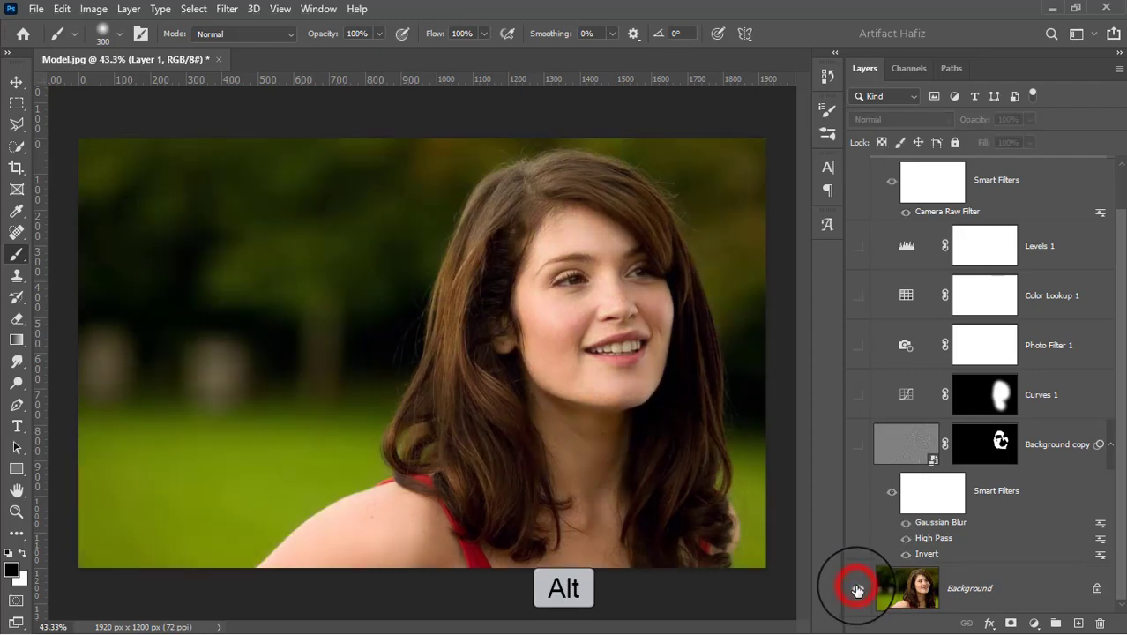
left_click(857, 589, "alt")
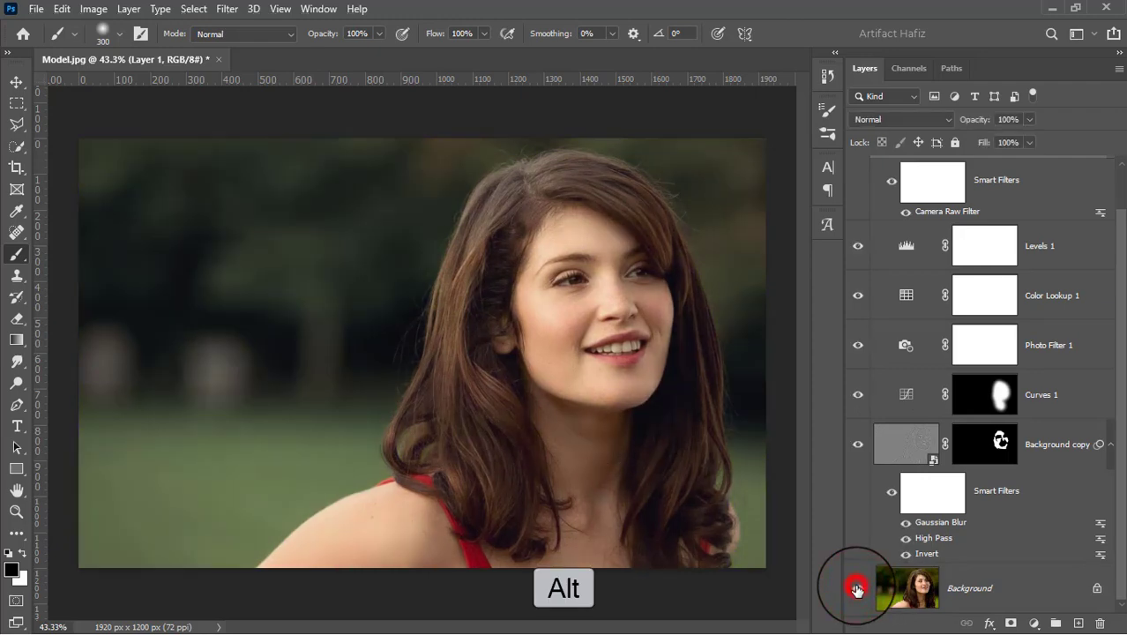
left_click(856, 590, "alt")
left_click(857, 589, "alt")
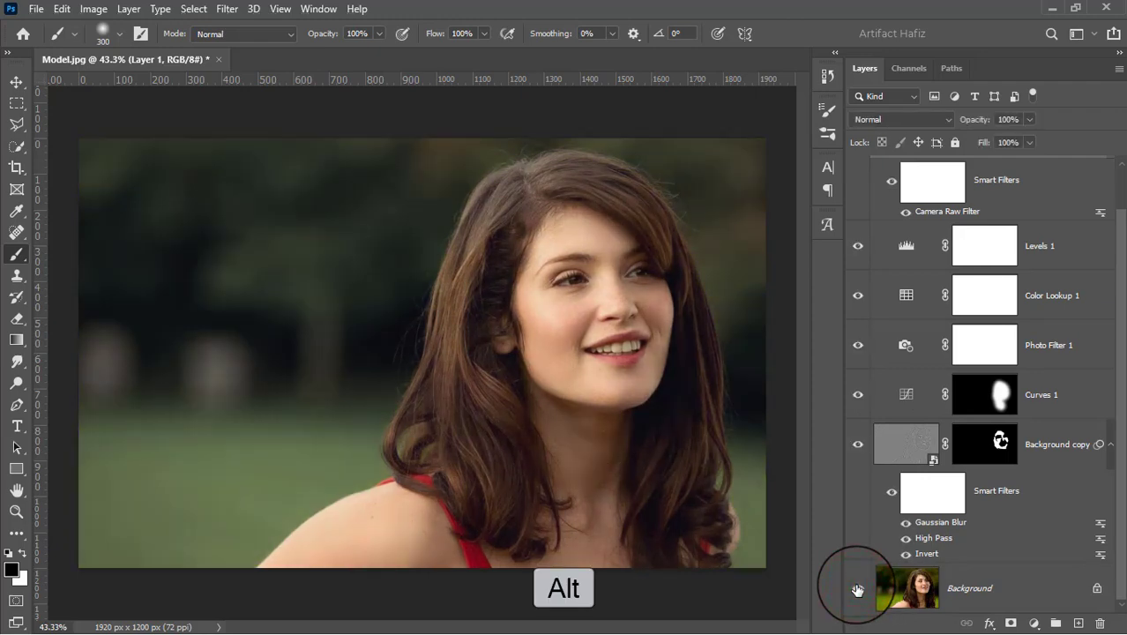